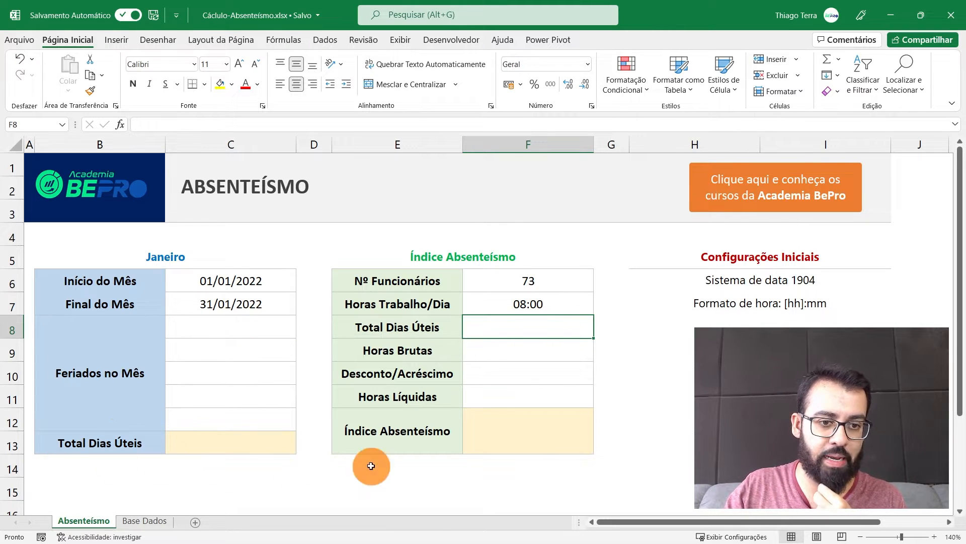
Review the Janeiro and Índice Absenteísmo tables, including Total Dias Úteis, and look briefly at the Base Dados sheet.
{"action": "left_click_drag", "start_coordinate": [427, 253], "coordinate": [477, 429]}
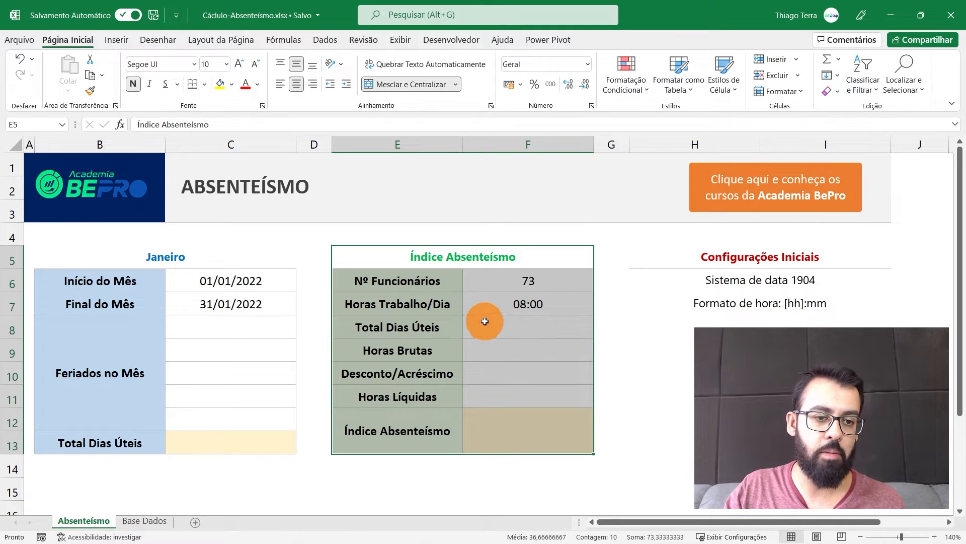
{"action": "left_click_drag", "start_coordinate": [205, 259], "coordinate": [197, 436]}
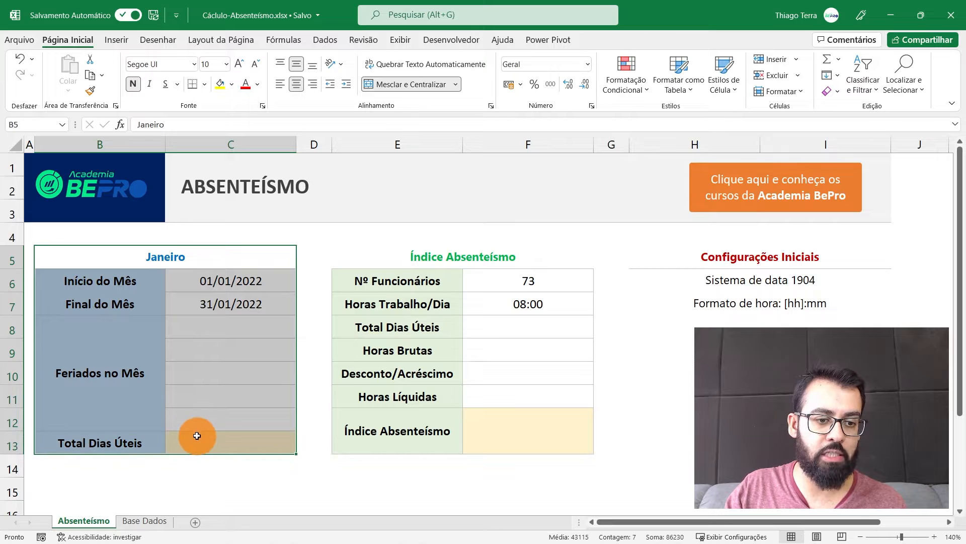
{"action": "left_click_drag", "start_coordinate": [126, 439], "coordinate": [209, 443]}
{"action": "left_click", "coordinate": [200, 438]}
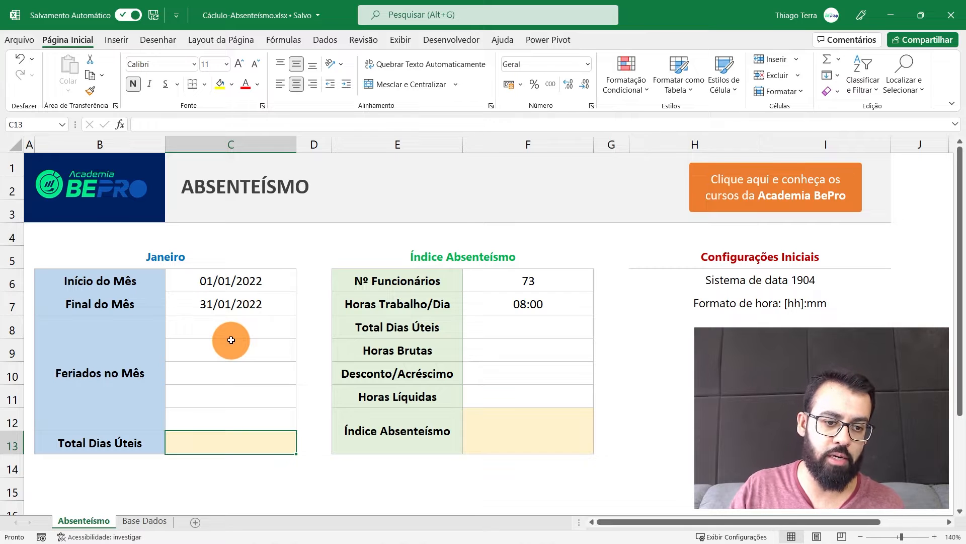
{"action": "left_click", "coordinate": [144, 521]}
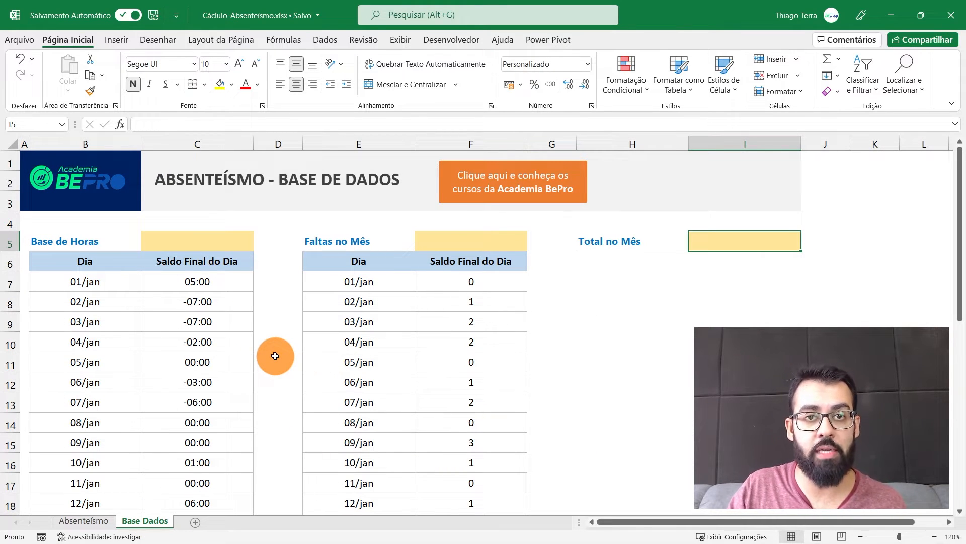
{"action": "key", "text": "ctrl+Page_Up"}
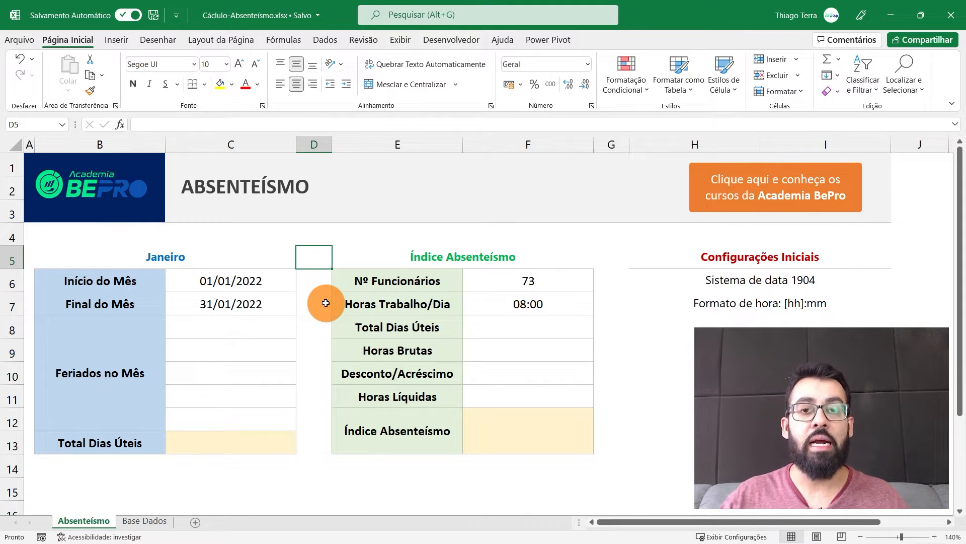
Examine the daily positive, negative and zero hour balances in the Base de Horas table of the Base Dados sheet.
{"action": "left_click", "coordinate": [144, 519]}
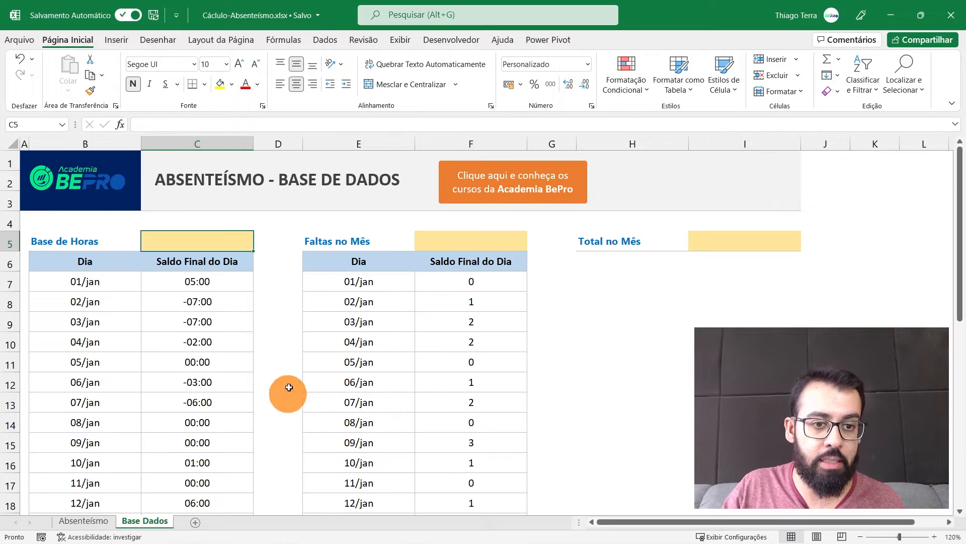
{"action": "left_click", "coordinate": [934, 537]}
{"action": "left_click", "coordinate": [934, 537]}
{"action": "left_click", "coordinate": [935, 536]}
{"action": "left_click", "coordinate": [934, 536]}
{"action": "left_click_drag", "start_coordinate": [792, 523], "coordinate": [663, 523]}
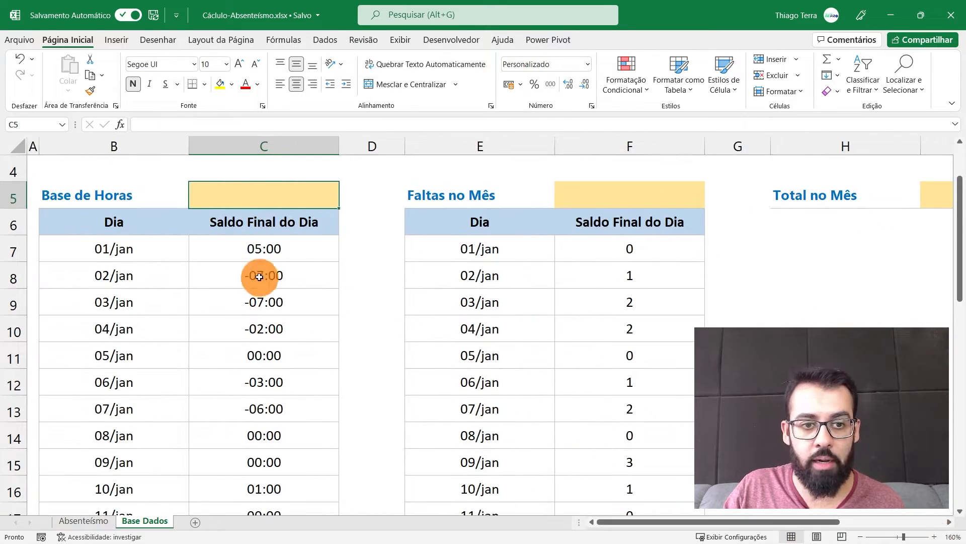
{"action": "left_click", "coordinate": [296, 276]}
{"action": "left_click_drag", "start_coordinate": [296, 275], "coordinate": [316, 302]}
{"action": "left_click", "coordinate": [158, 272]}
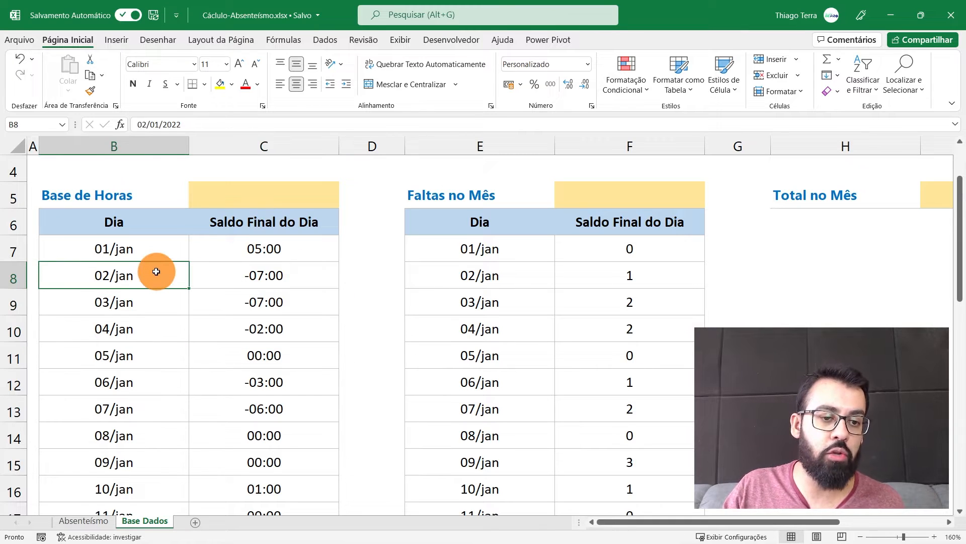
{"action": "left_click", "coordinate": [212, 271]}
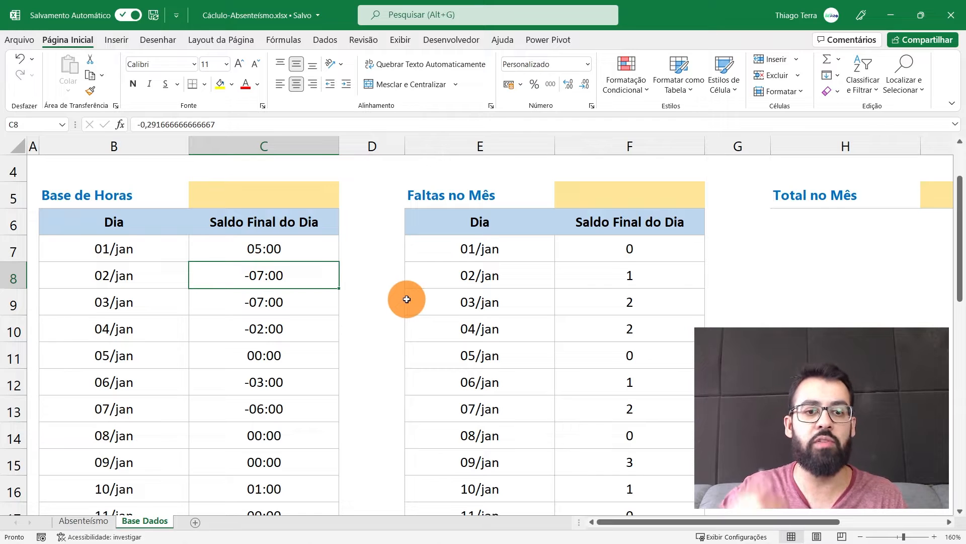
{"action": "left_click", "coordinate": [334, 257]}
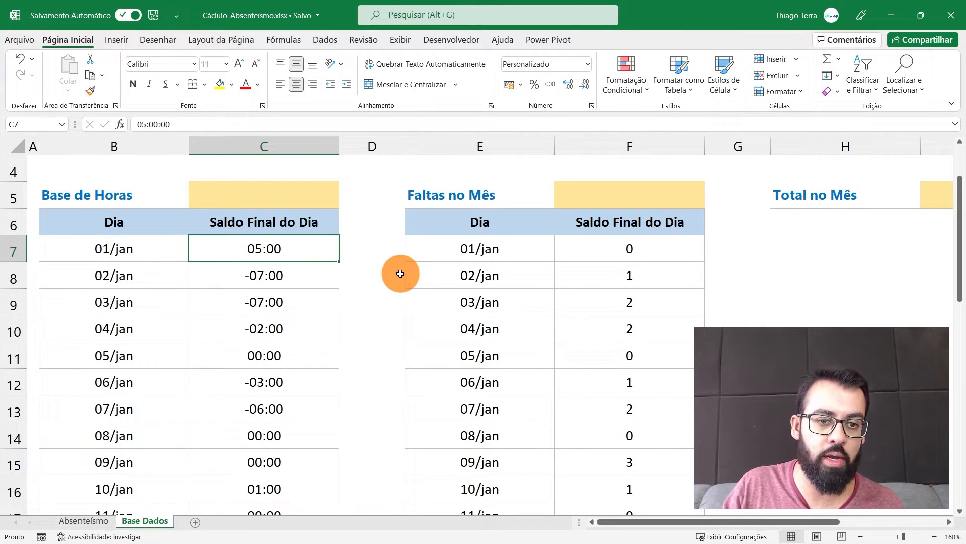
{"action": "left_click_drag", "start_coordinate": [143, 359], "coordinate": [291, 352]}
{"action": "left_click", "coordinate": [312, 329]}
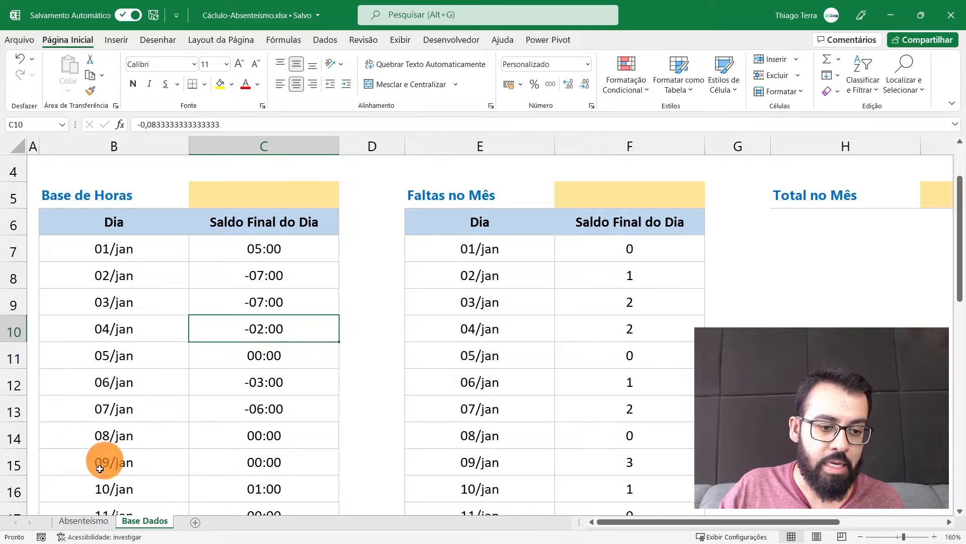
Return to the Absenteísmo sheet and make sure the 1904 date system is enabled for this workbook in the advanced options.
{"action": "left_click", "coordinate": [83, 522]}
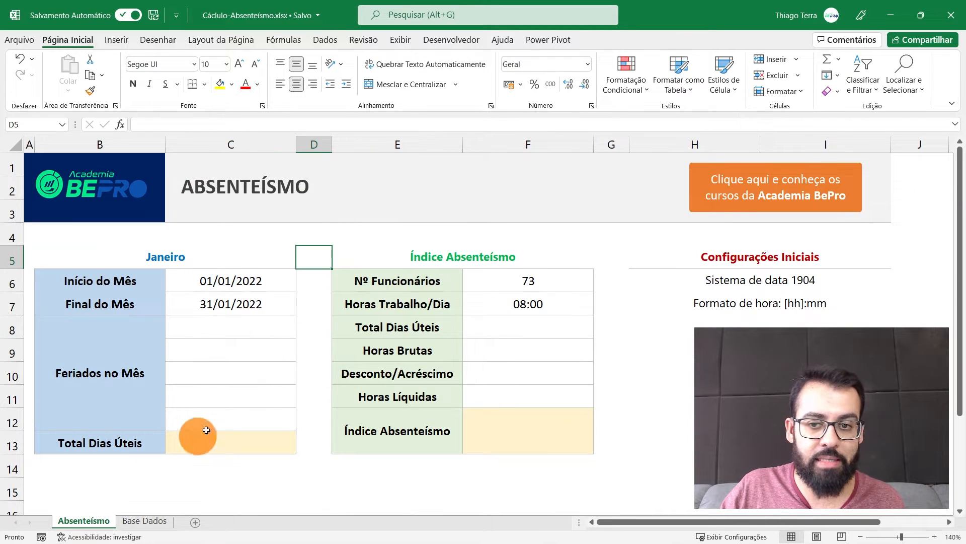
{"action": "left_click", "coordinate": [19, 44]}
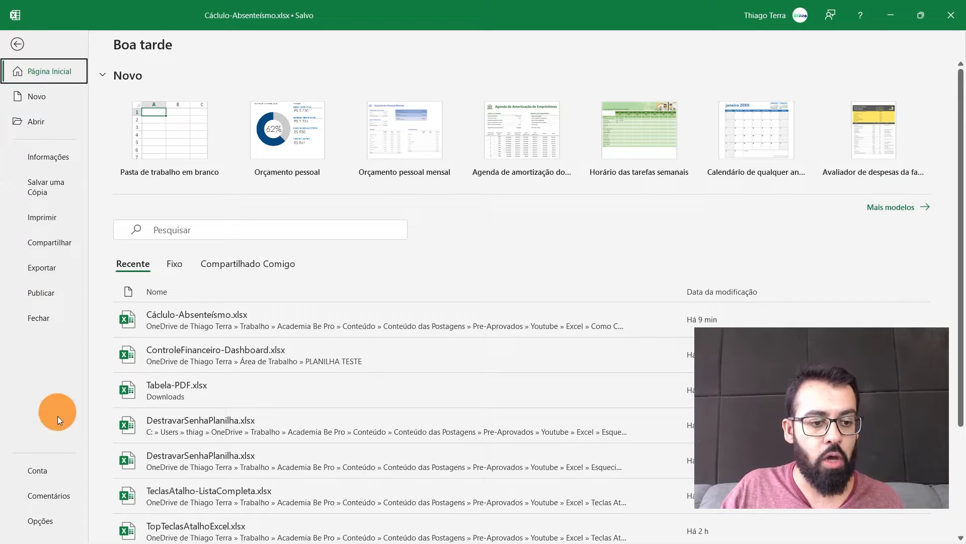
{"action": "left_click", "coordinate": [56, 522]}
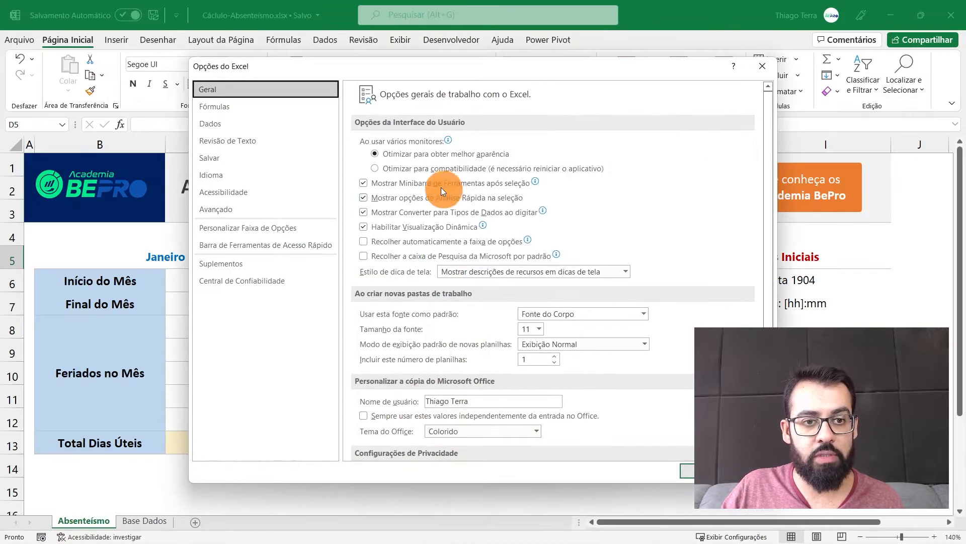
{"action": "left_click", "coordinate": [211, 208]}
{"action": "left_click", "coordinate": [411, 61]}
{"action": "left_click_drag", "start_coordinate": [768, 143], "coordinate": [763, 392]}
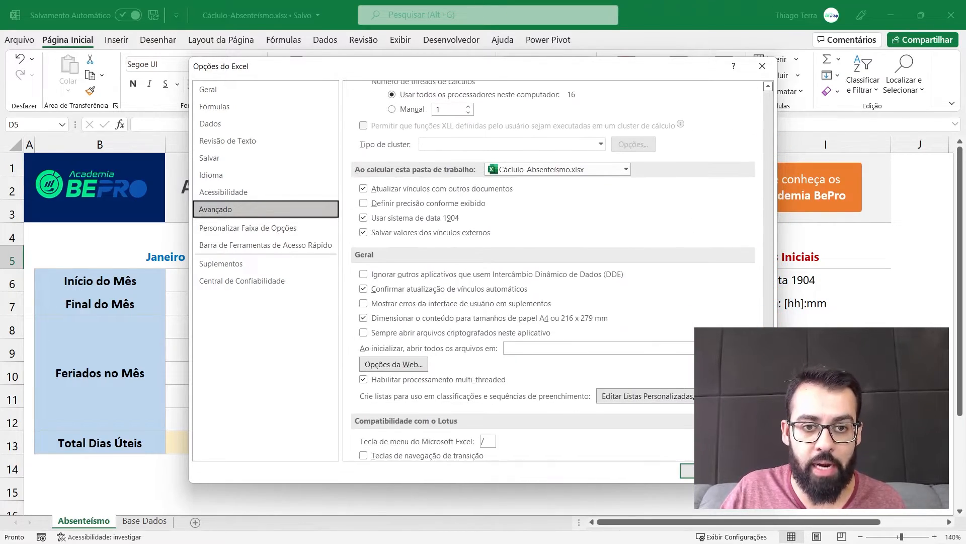
{"action": "scroll", "coordinate": [587, 280], "scroll_direction": "up", "scroll_amount": 1}
{"action": "left_click", "coordinate": [388, 238]}
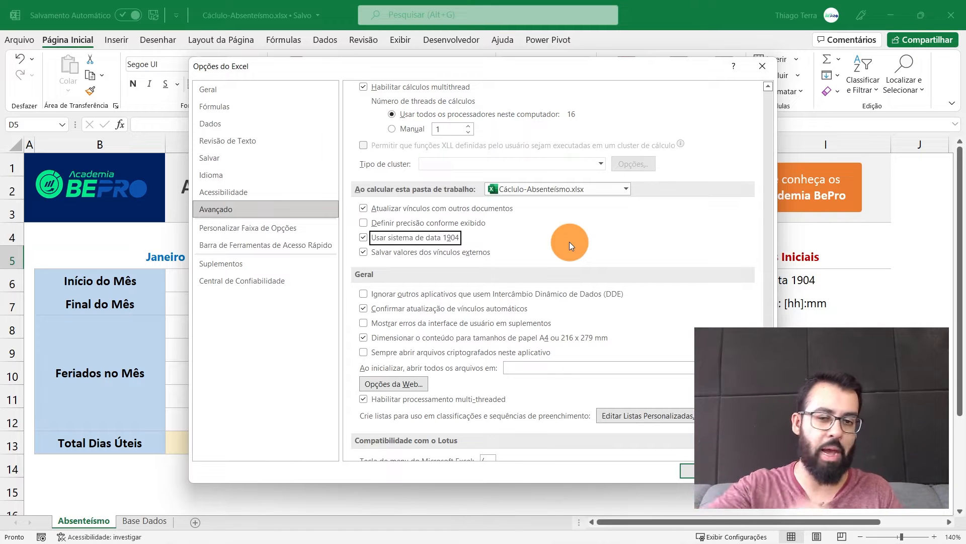
{"action": "left_click", "coordinate": [700, 471]}
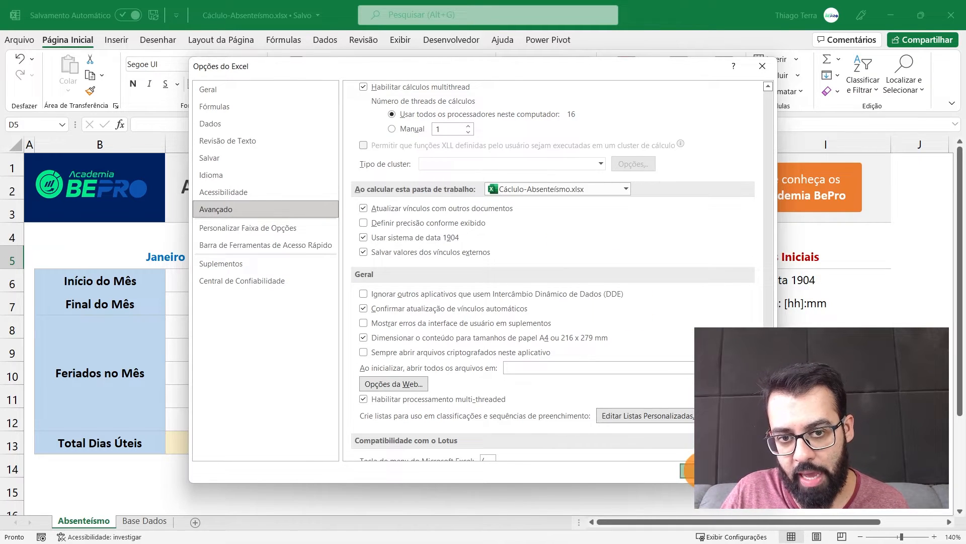
{"action": "left_click", "coordinate": [681, 337]}
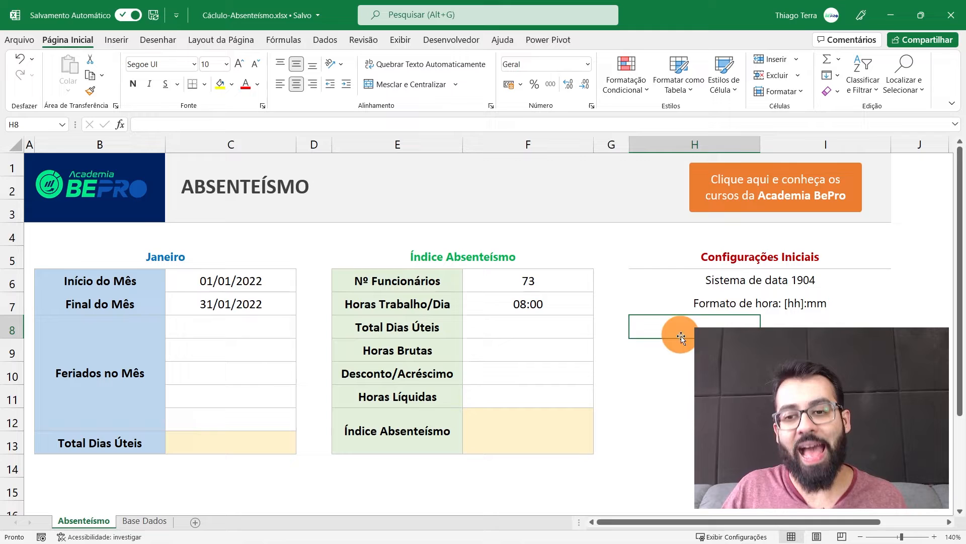
{"action": "left_click", "coordinate": [949, 522]}
{"action": "left_click", "coordinate": [623, 522]}
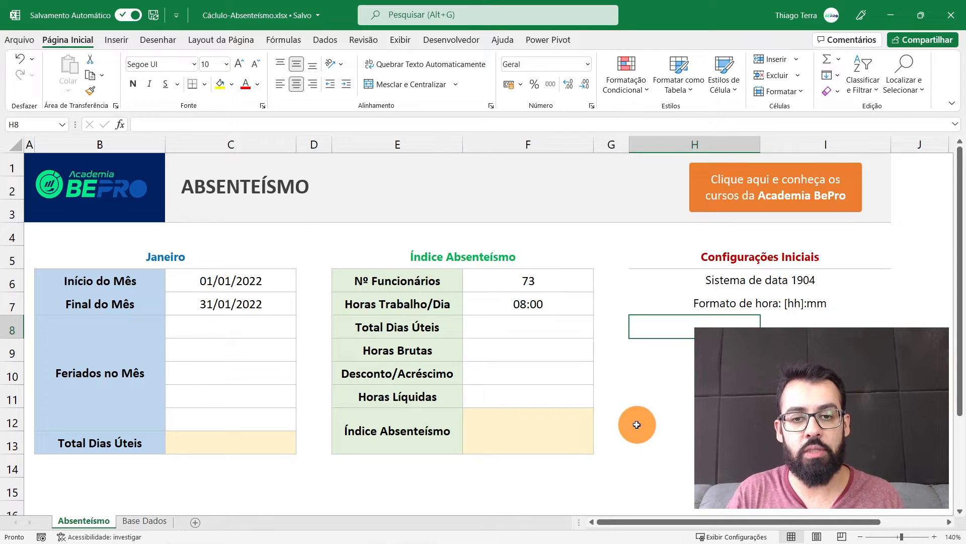
Set the Horas Trabalho/Dia value in F7 to 24:00 to test the hour format.
{"action": "left_click", "coordinate": [565, 304]}
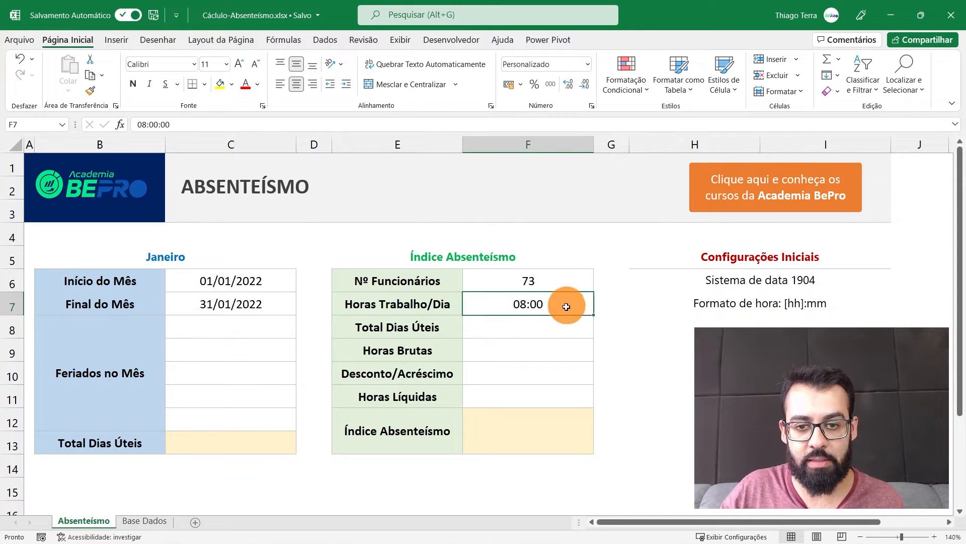
{"action": "type", "text": "24:00"}
{"action": "key", "text": "Return"}
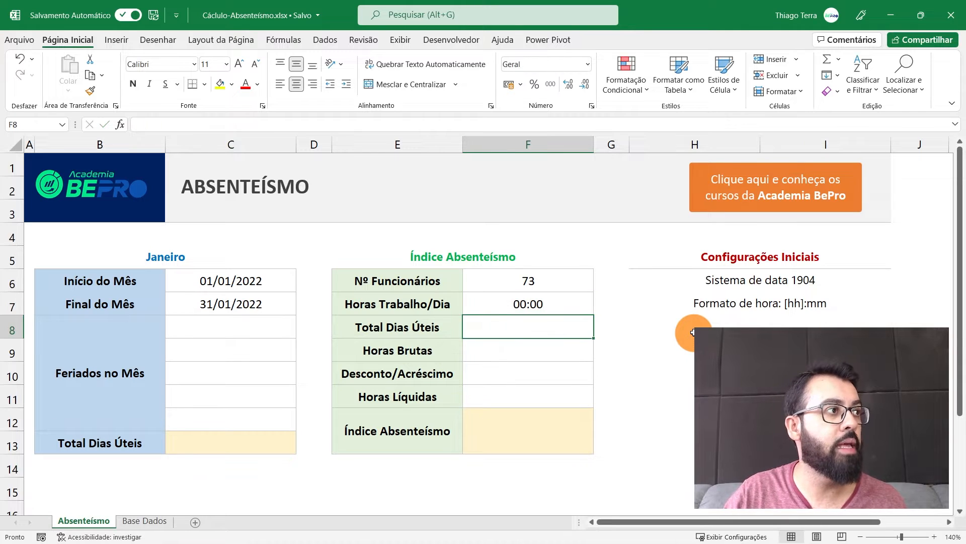
Test the hour format with 25:00 as the Horas Trabalho/Dia value in F7.
{"action": "left_click", "coordinate": [537, 304]}
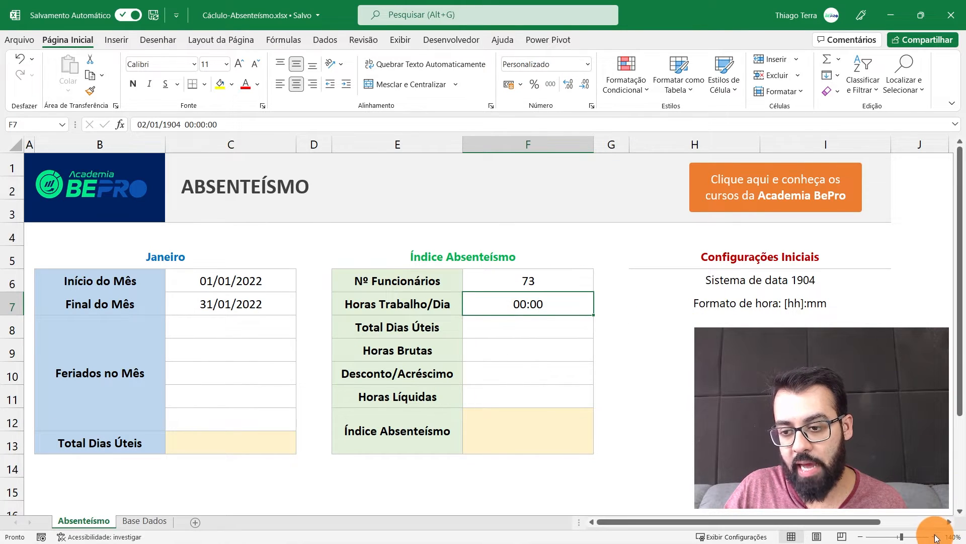
{"action": "left_click", "coordinate": [935, 537]}
{"action": "left_click", "coordinate": [934, 536]}
{"action": "left_click", "coordinate": [934, 536]}
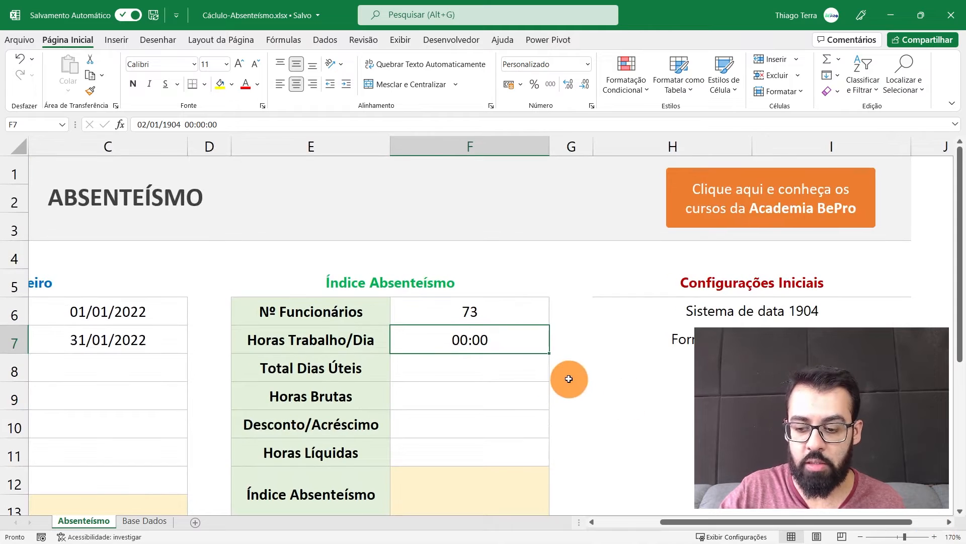
{"action": "type", "text": "25:00"}
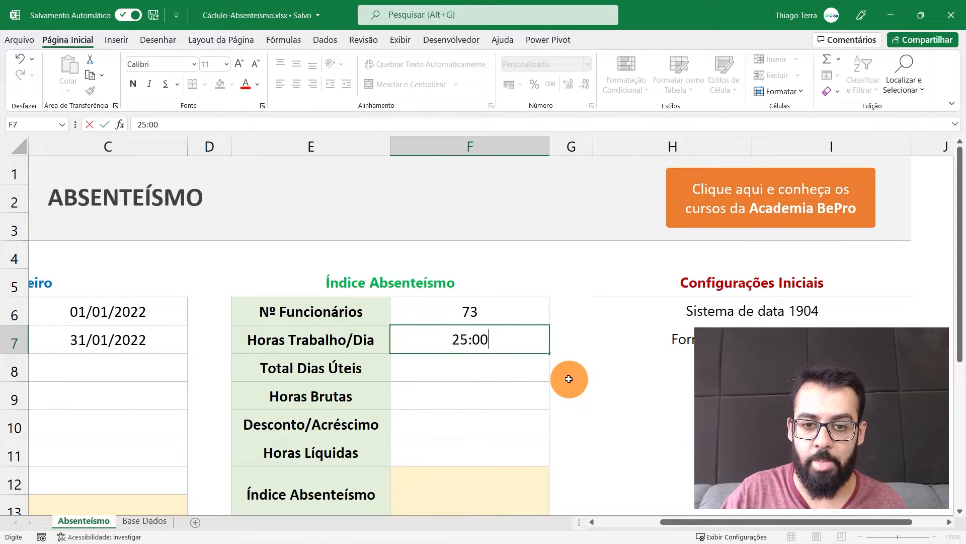
{"action": "key", "text": "Return"}
{"action": "key", "text": "Up"}
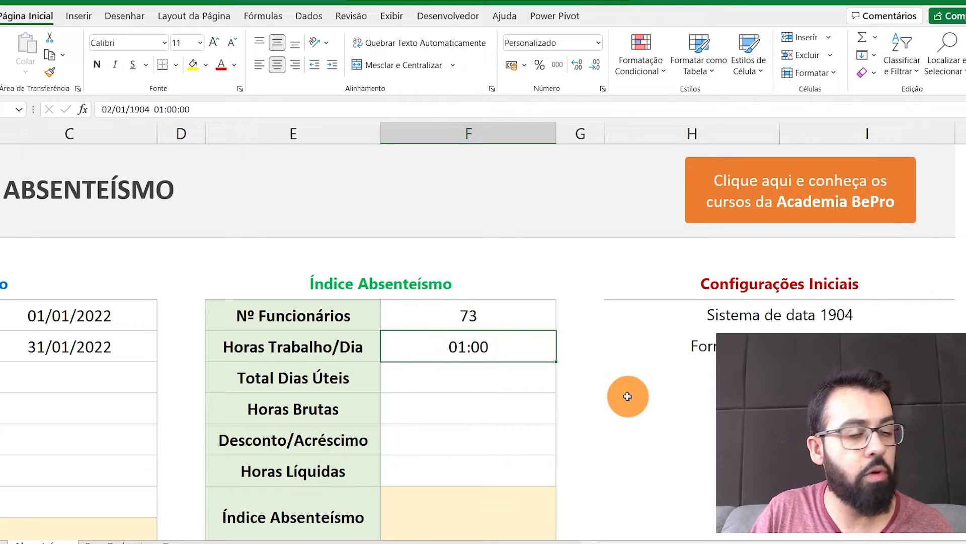
Apply the custom number format [hh]:mm to the Horas Trabalho/Dia, Horas Brutas, Desconto/Acréscimo and Horas Líquidas value cells.
{"action": "scroll", "coordinate": [478, 302], "scroll_direction": "down", "scroll_amount": 1}
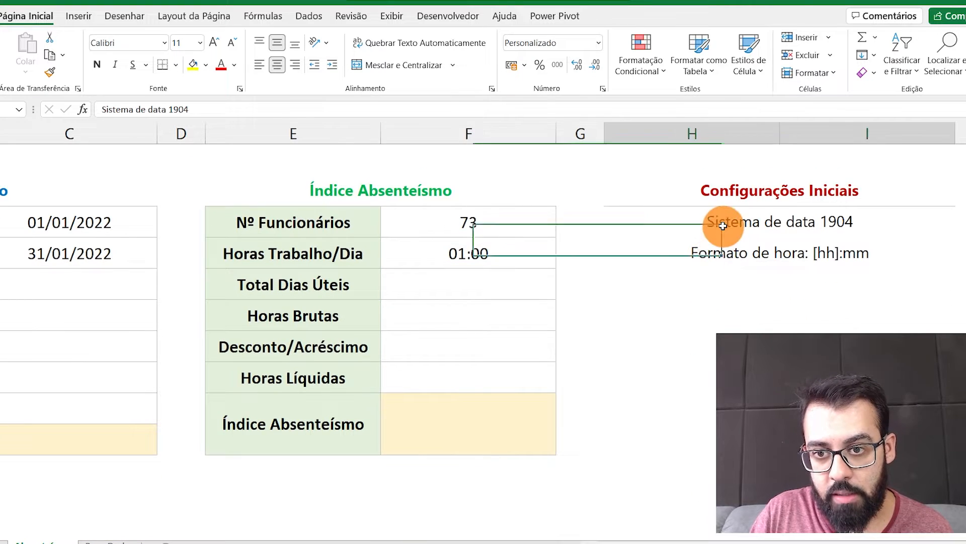
{"action": "left_click_drag", "start_coordinate": [708, 222], "coordinate": [709, 252]}
{"action": "left_click", "coordinate": [434, 242]}
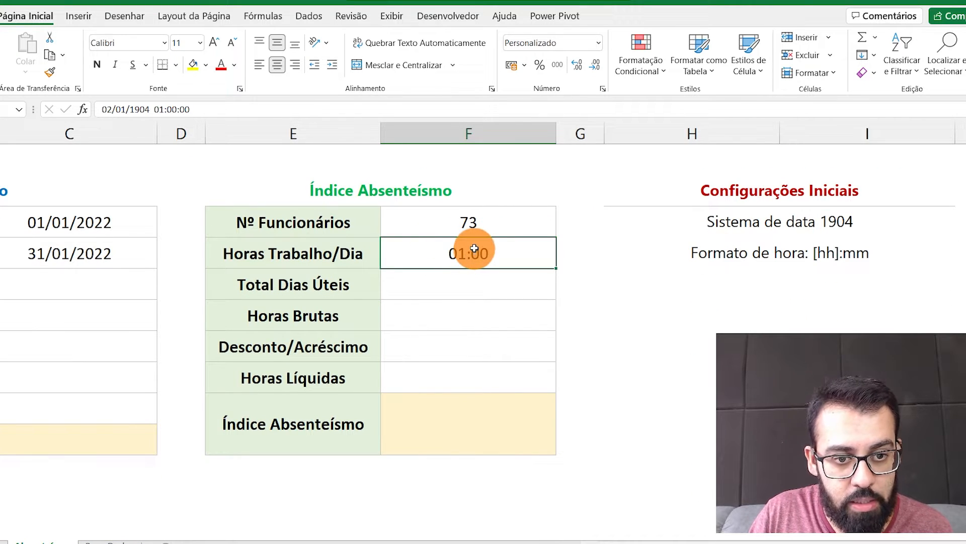
{"action": "left_click_drag", "start_coordinate": [442, 317], "coordinate": [452, 368]}
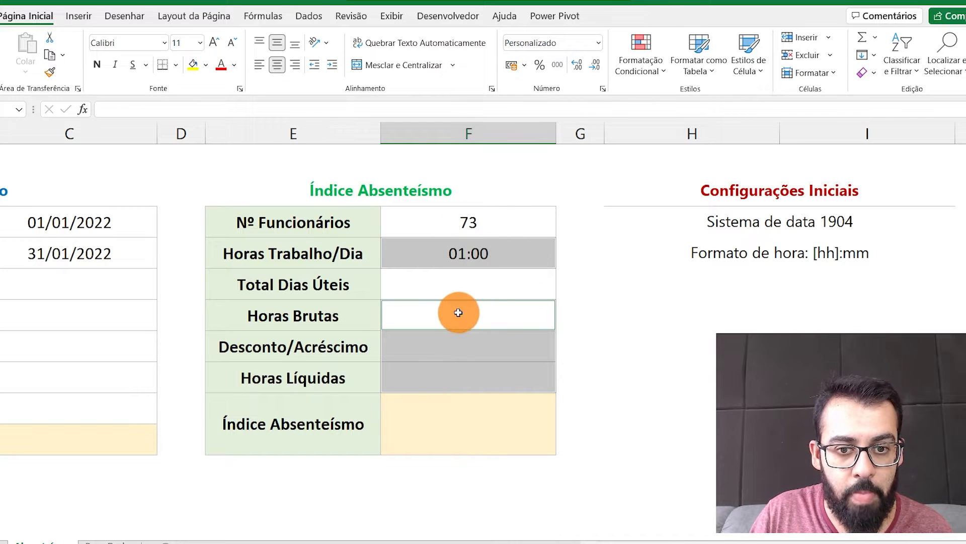
{"action": "right_click", "coordinate": [458, 313]}
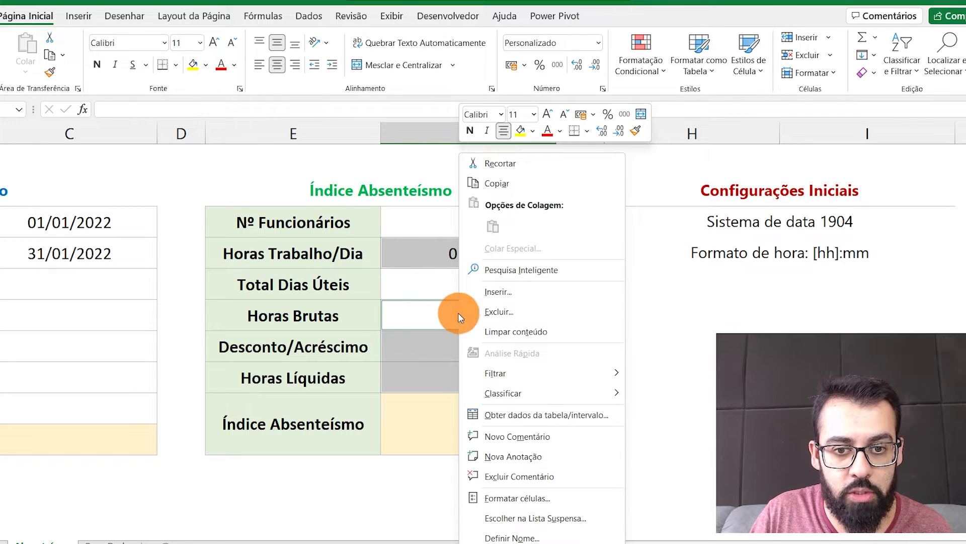
{"action": "left_click", "coordinate": [539, 496]}
{"action": "left_click_drag", "start_coordinate": [509, 230], "coordinate": [458, 128]}
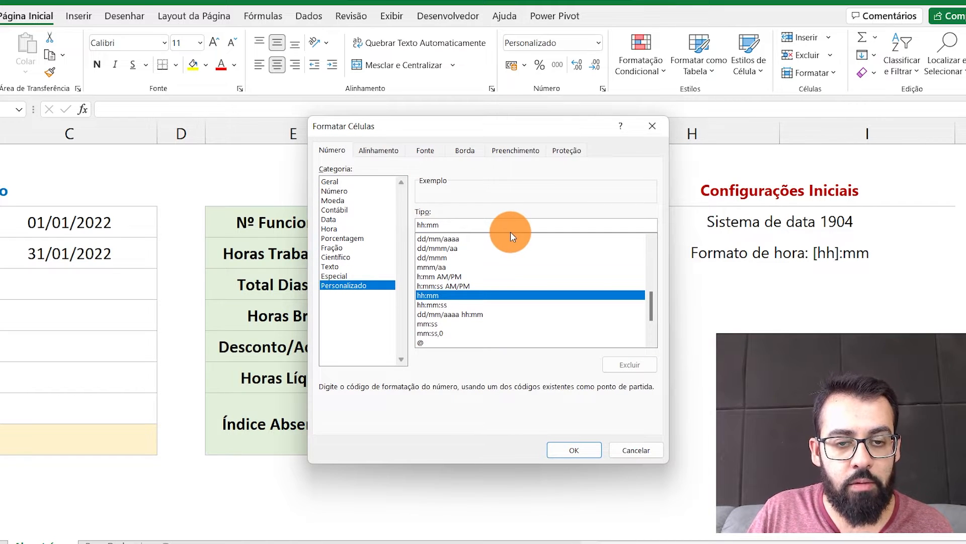
{"action": "left_click", "coordinate": [421, 225]}
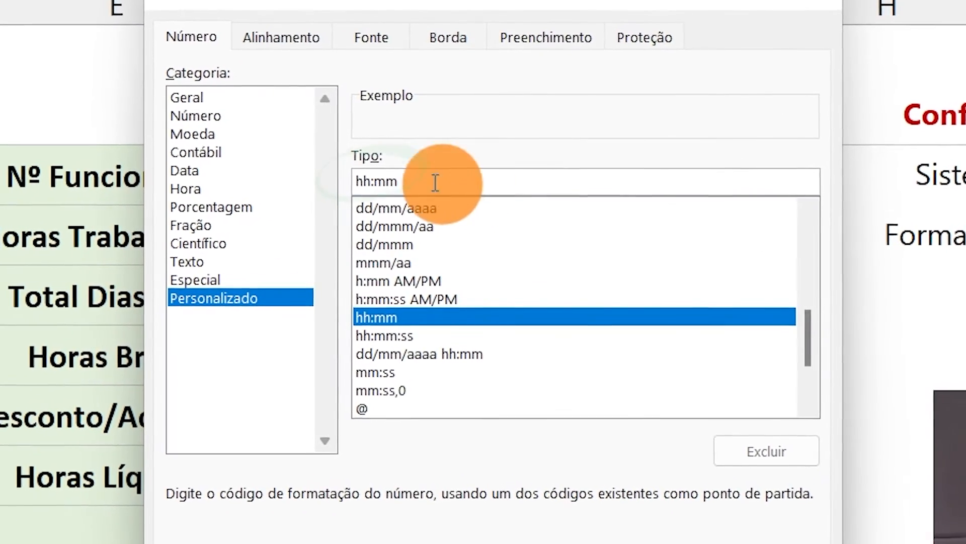
{"action": "left_click_drag", "start_coordinate": [436, 182], "coordinate": [355, 181]}
{"action": "key", "text": "BackSpace"}
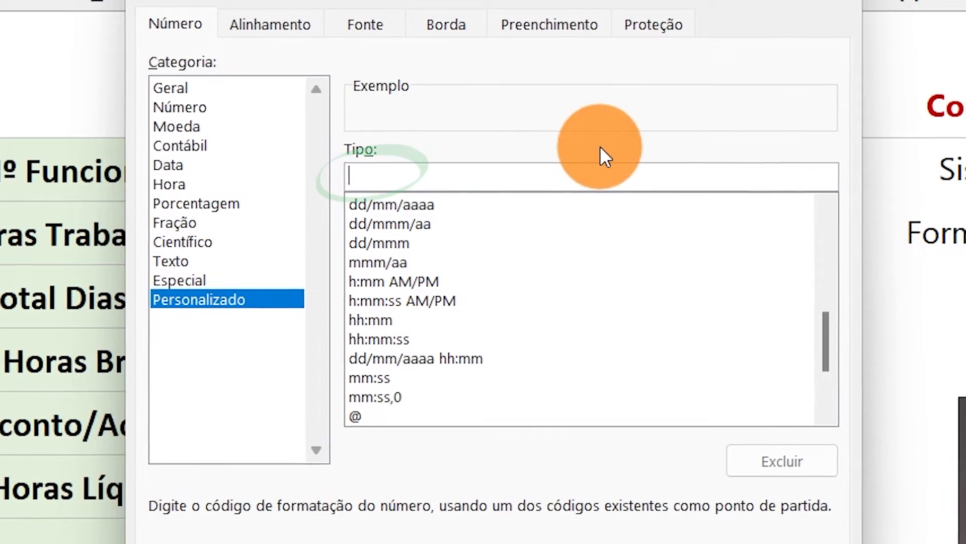
{"action": "type", "text": "["}
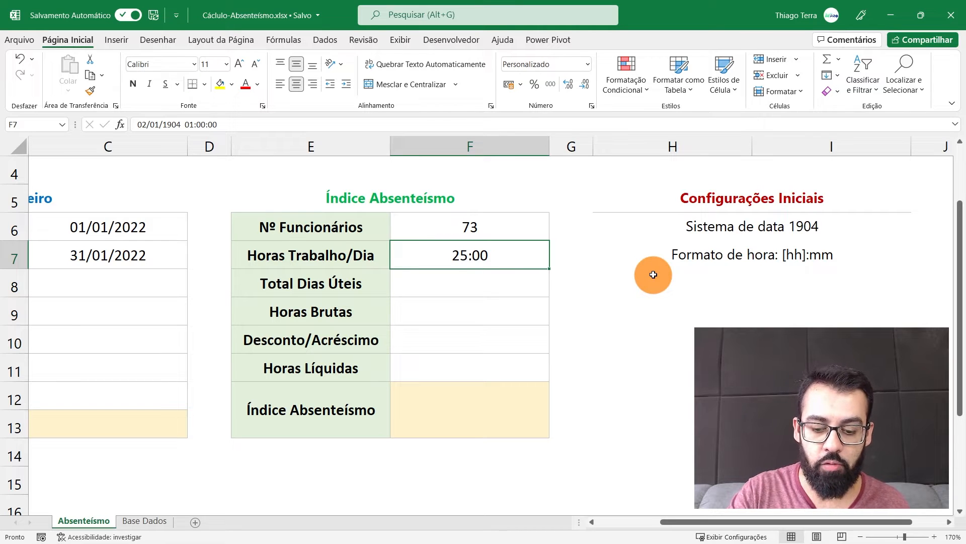
Set the Horas Trabalho/Dia value in F7 to 8:00.
{"action": "type", "text": "8:00"}
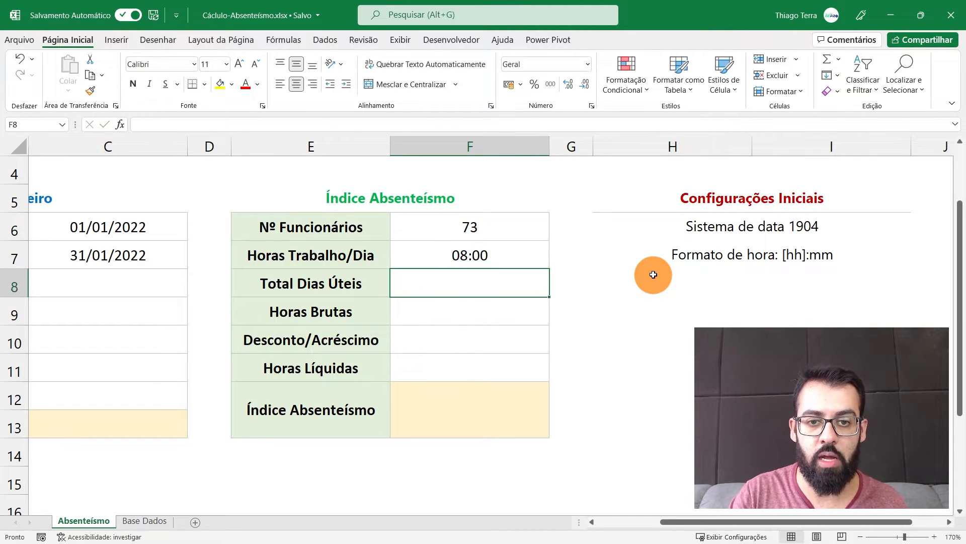
{"action": "key", "text": "Return"}
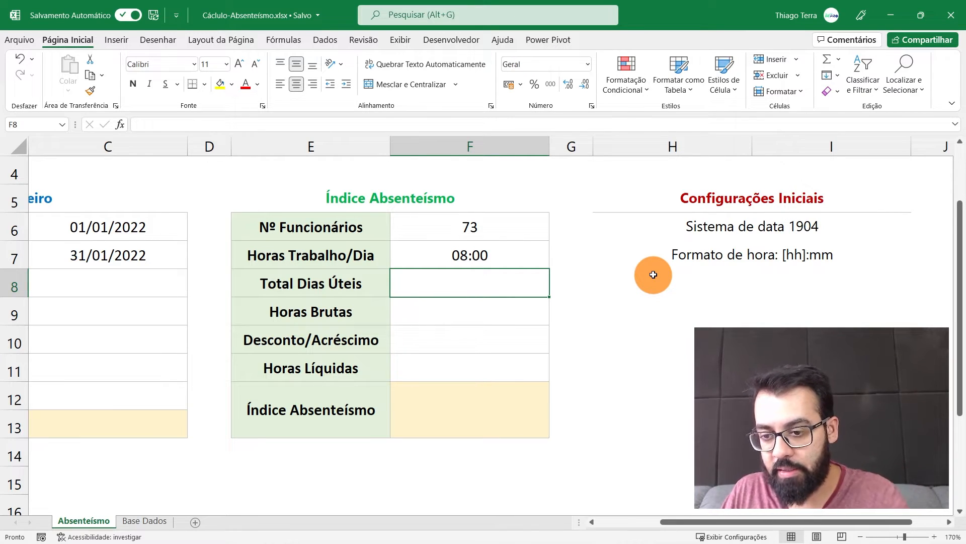
Review the January block's start date, end date, holiday cells and Total Dias Úteis cell on the Absenteísmo sheet.
{"action": "left_click", "coordinate": [862, 537]}
{"action": "left_click", "coordinate": [861, 536]}
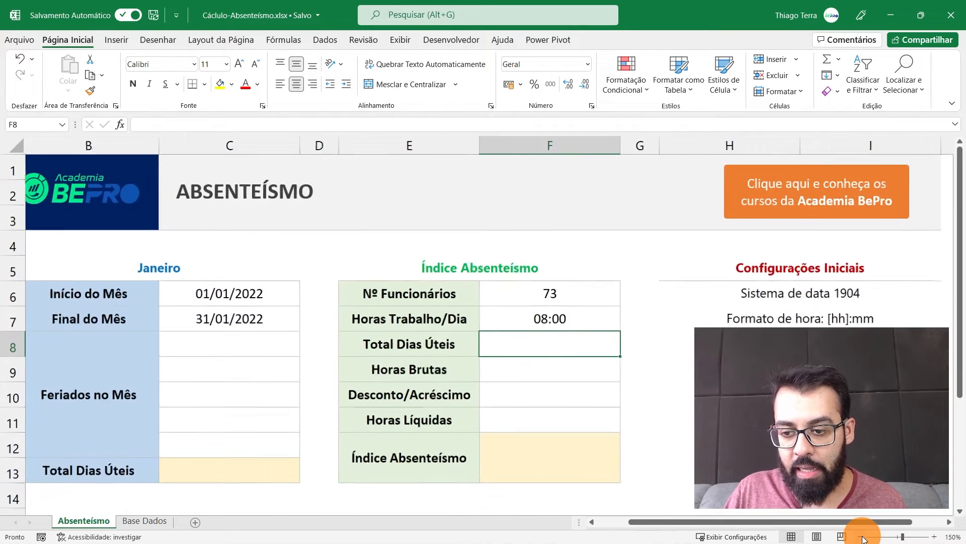
{"action": "left_click", "coordinate": [862, 536]}
{"action": "left_click", "coordinate": [862, 536]}
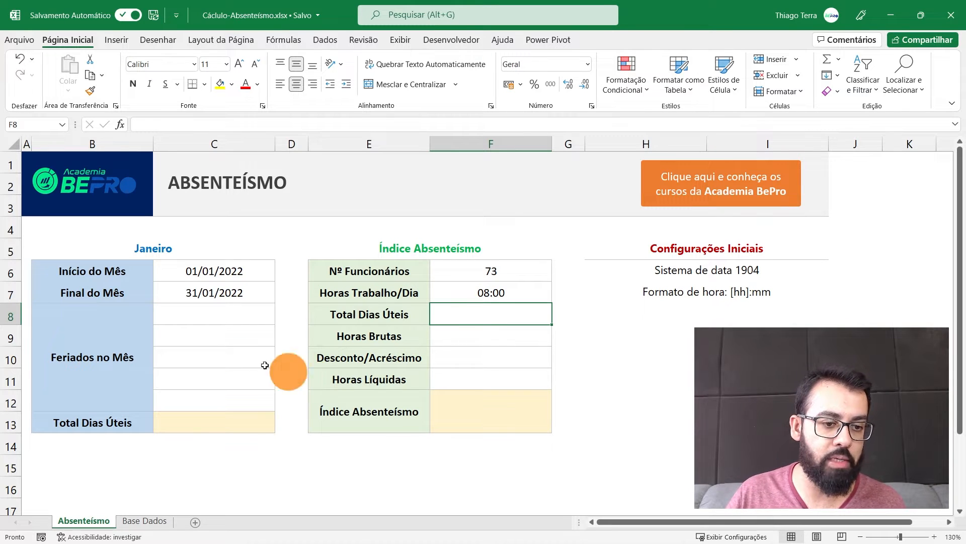
{"action": "left_click_drag", "start_coordinate": [194, 258], "coordinate": [188, 426]}
{"action": "left_click", "coordinate": [188, 426]}
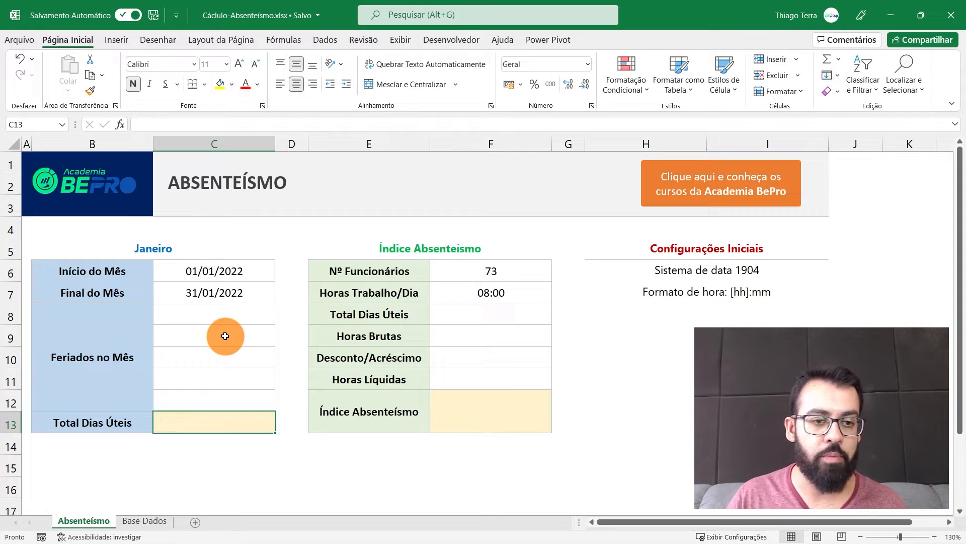
{"action": "left_click", "coordinate": [142, 271]}
{"action": "left_click", "coordinate": [187, 270]}
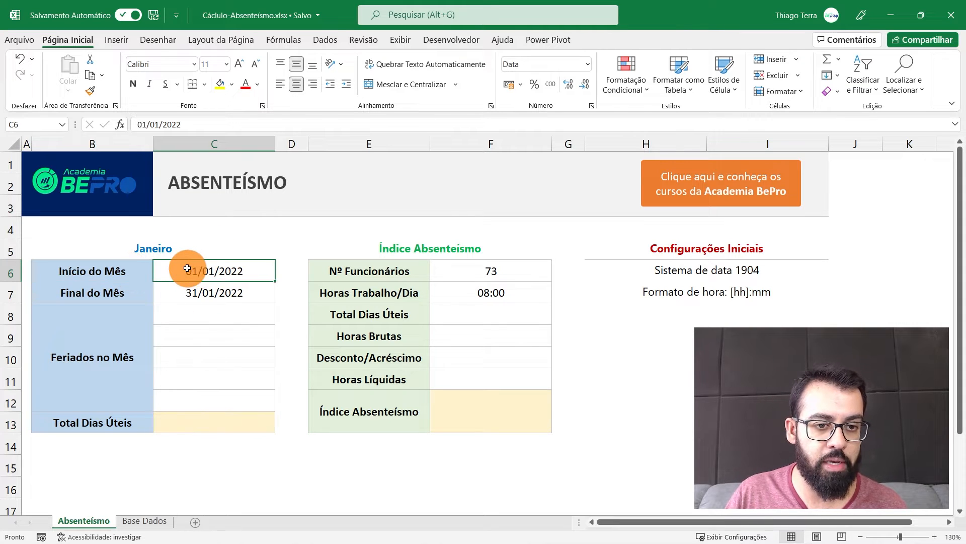
{"action": "left_click", "coordinate": [121, 292]}
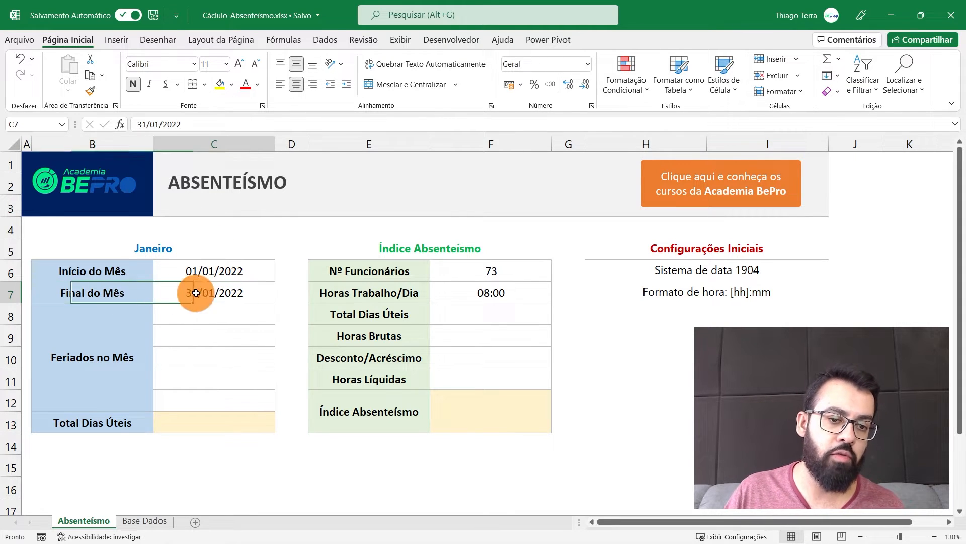
{"action": "left_click", "coordinate": [211, 292]}
Enter 03/01/2022 and 07/01/2022 as the January holidays in the first two Feriados no Mês cells, C8 and C9.
{"action": "left_click", "coordinate": [263, 308]}
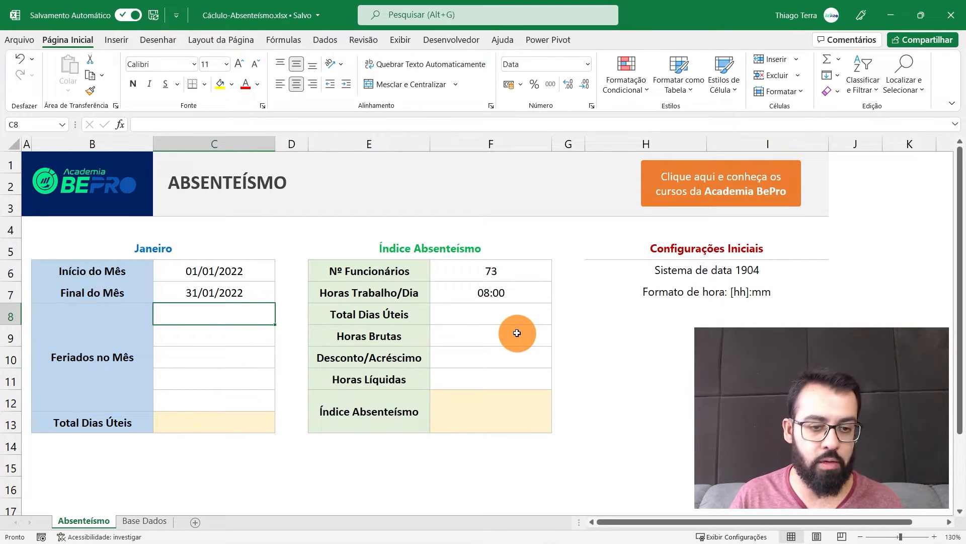
{"action": "type", "text": "3/"}
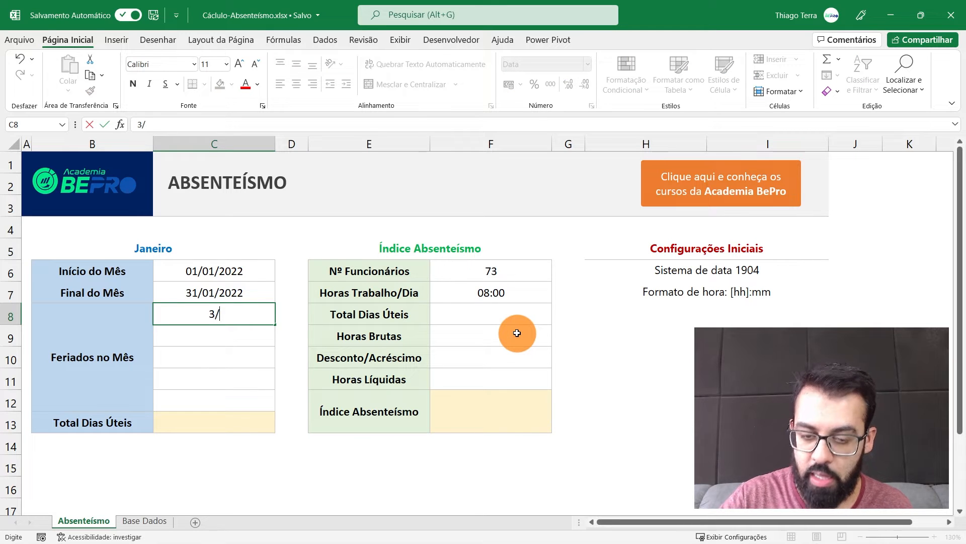
{"action": "type", "text": "01"}
{"action": "key", "text": "Return"}
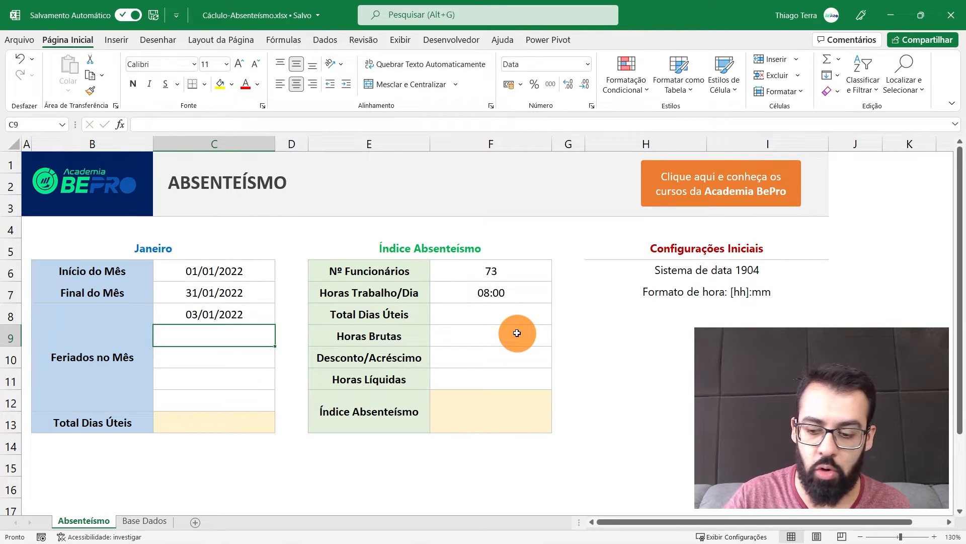
{"action": "type", "text": "7/1"}
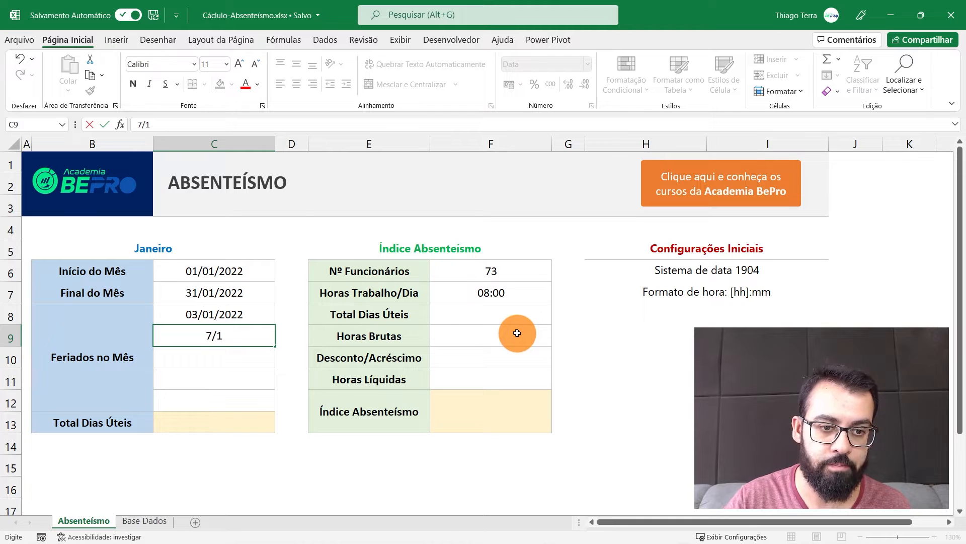
{"action": "type", "text": "/01"}
{"action": "key", "text": "Return"}
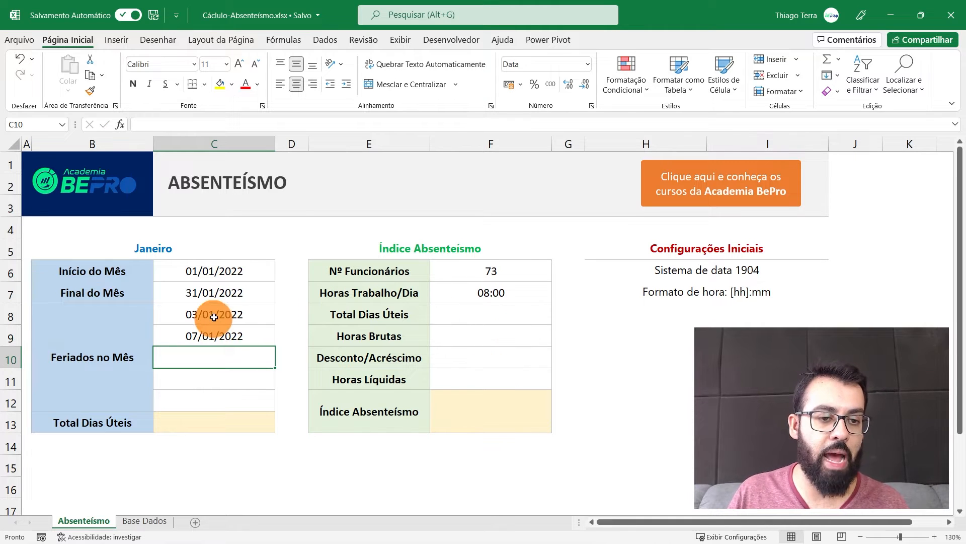
Start a formula with the DIATRABALHOTOTAL function in the January Total Dias Úteis cell, C13.
{"action": "left_click_drag", "start_coordinate": [216, 315], "coordinate": [211, 334]}
{"action": "left_click", "coordinate": [214, 418]}
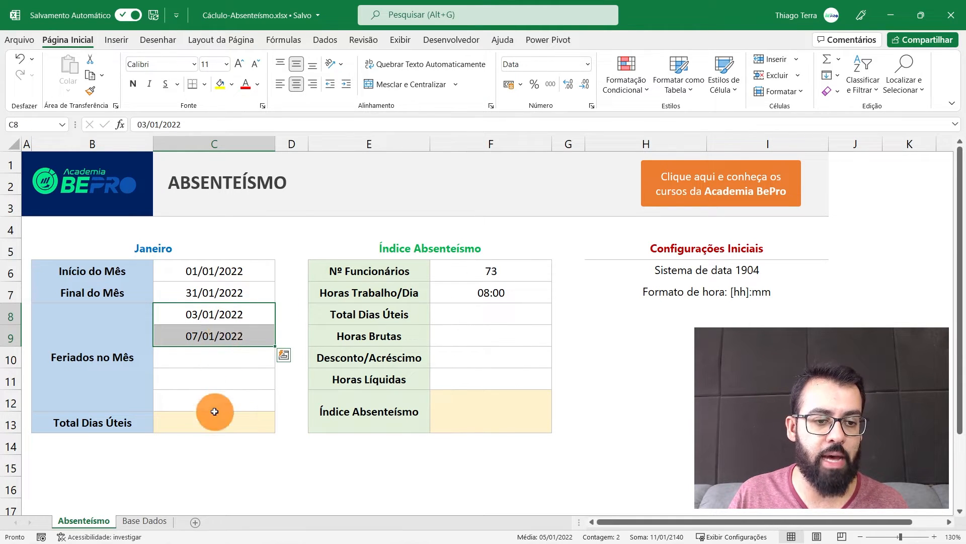
{"action": "left_click", "coordinate": [934, 535]}
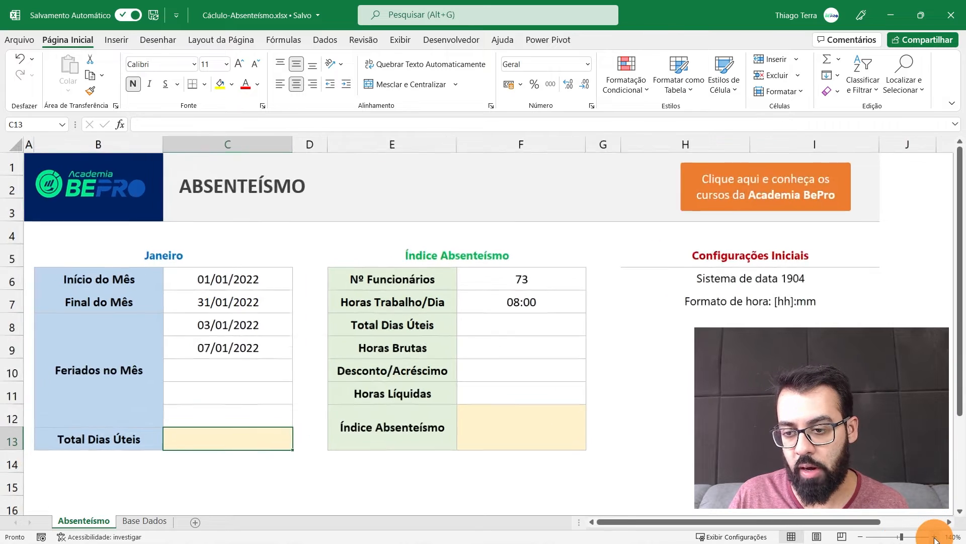
{"action": "left_click", "coordinate": [935, 535]}
{"action": "left_click", "coordinate": [934, 536]}
{"action": "left_click_drag", "start_coordinate": [690, 522], "coordinate": [626, 522]}
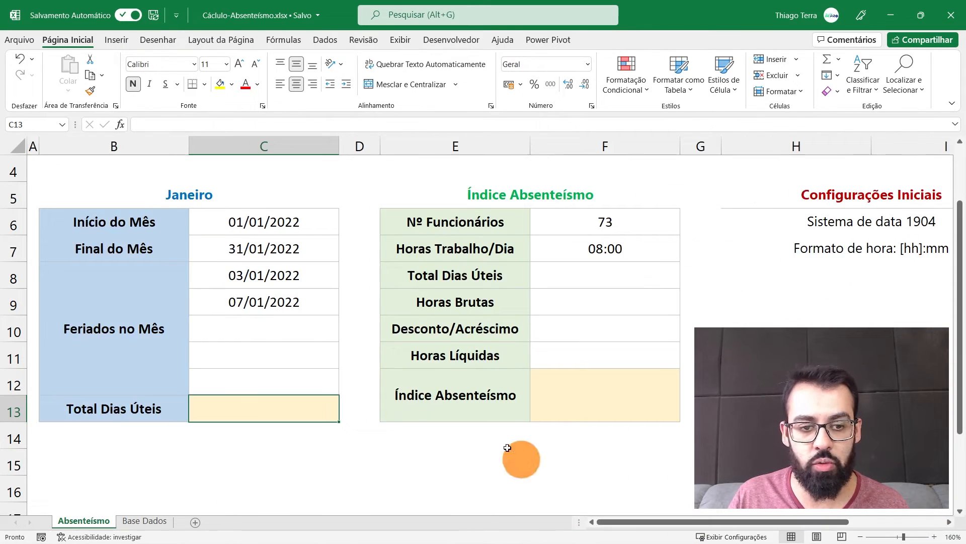
{"action": "type", "text": "="}
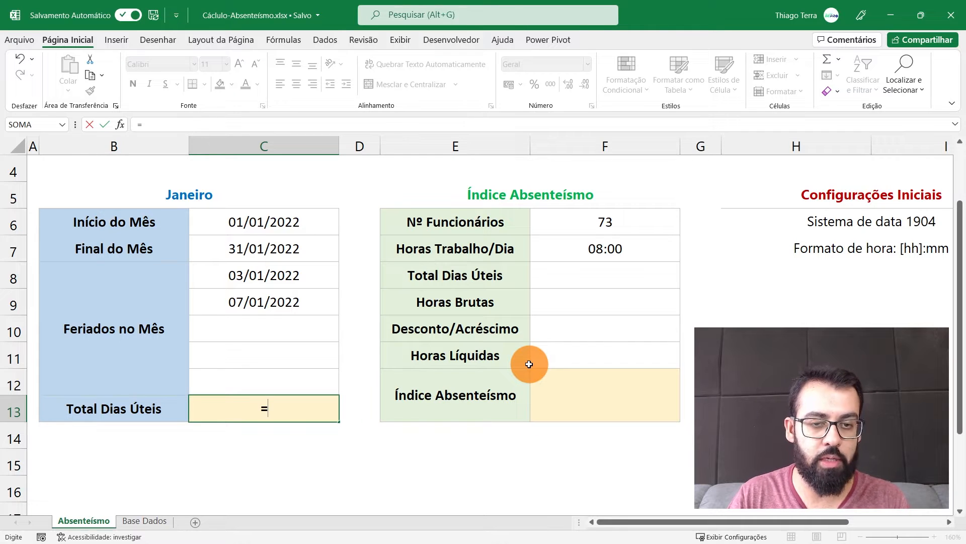
{"action": "type", "text": "DIATRA"}
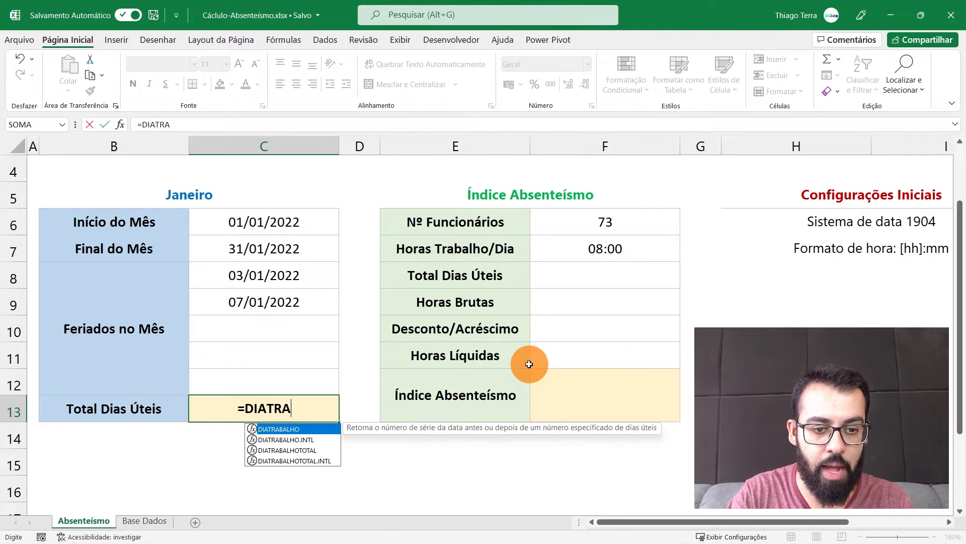
{"action": "key", "text": "Down"}
{"action": "key", "text": "Down"}
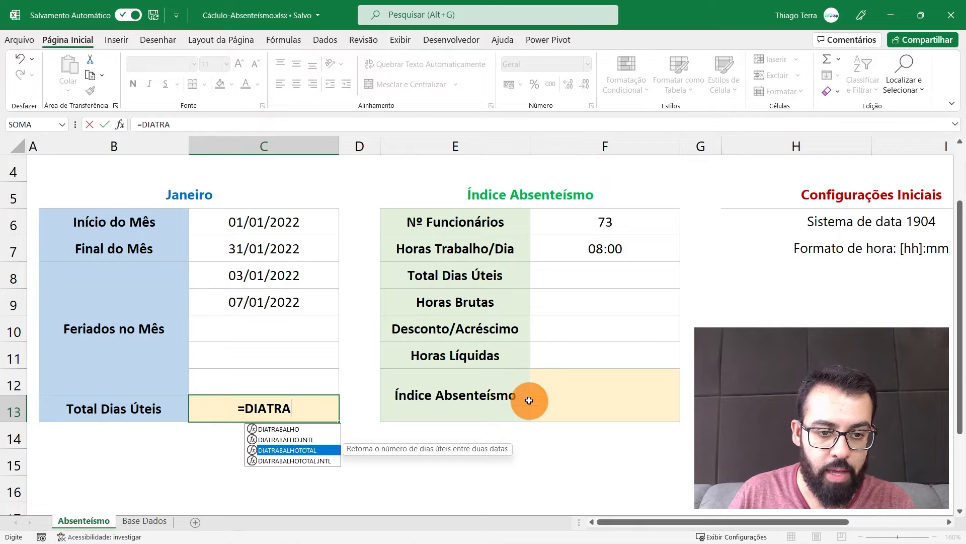
{"action": "double_click", "coordinate": [321, 449]}
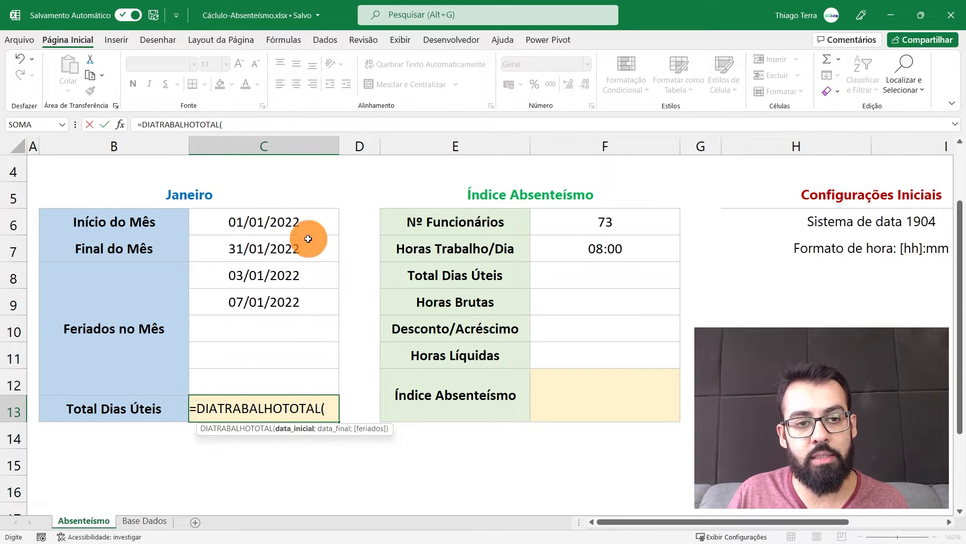
Complete the working-days formula with start date C6, end date C7 and holidays C8:C12, keeping C13 selected.
{"action": "left_click", "coordinate": [305, 218]}
{"action": "type", "text": ";"}
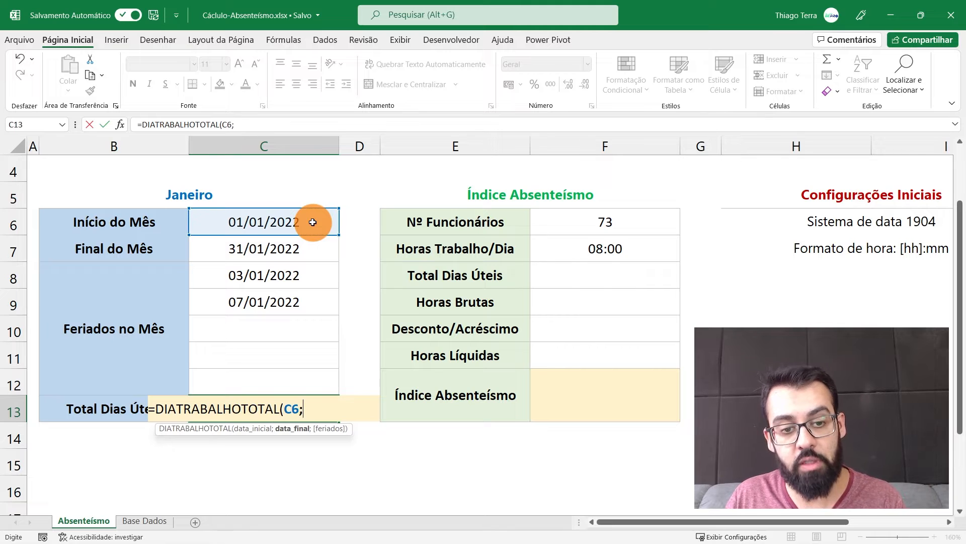
{"action": "left_click", "coordinate": [312, 239]}
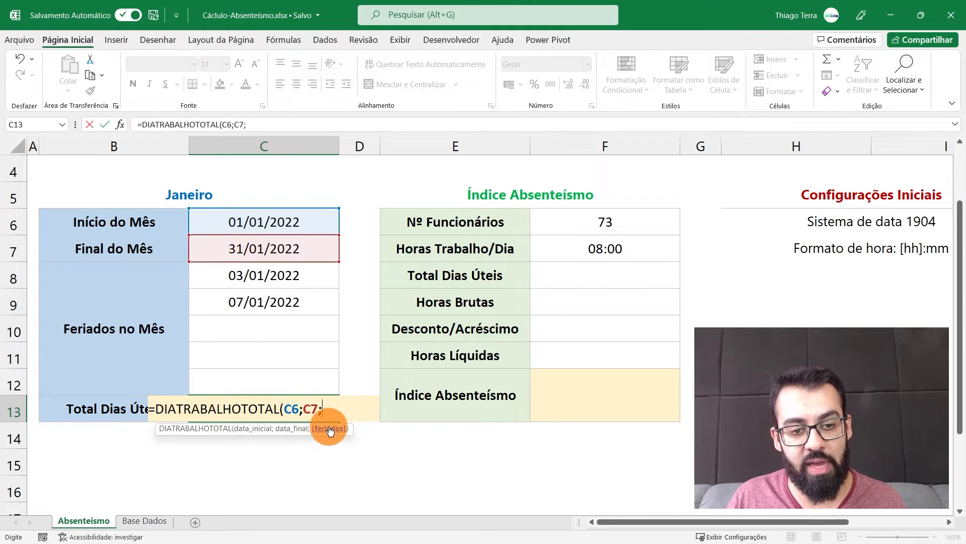
{"action": "left_click_drag", "start_coordinate": [288, 278], "coordinate": [285, 375]}
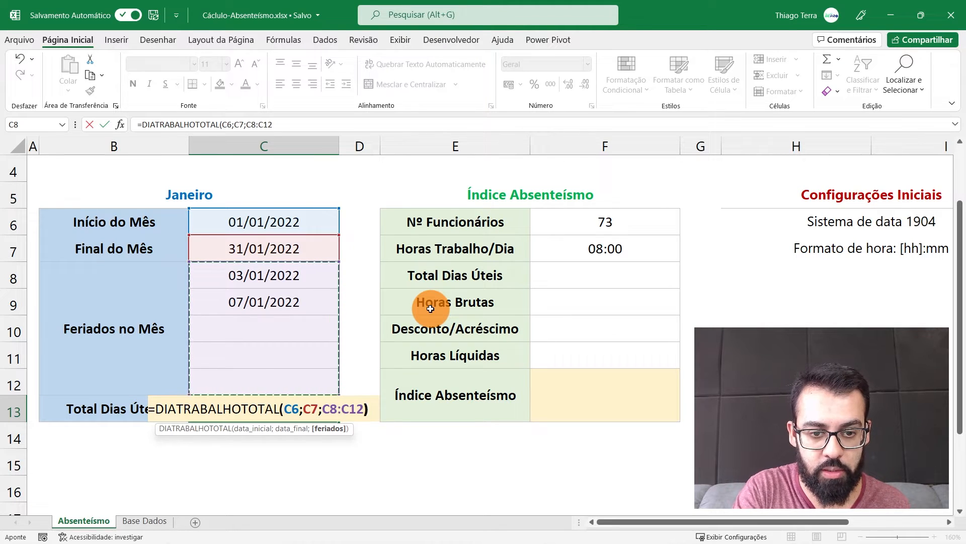
{"action": "type", "text": ")"}
{"action": "key", "text": "ctrl+Return"}
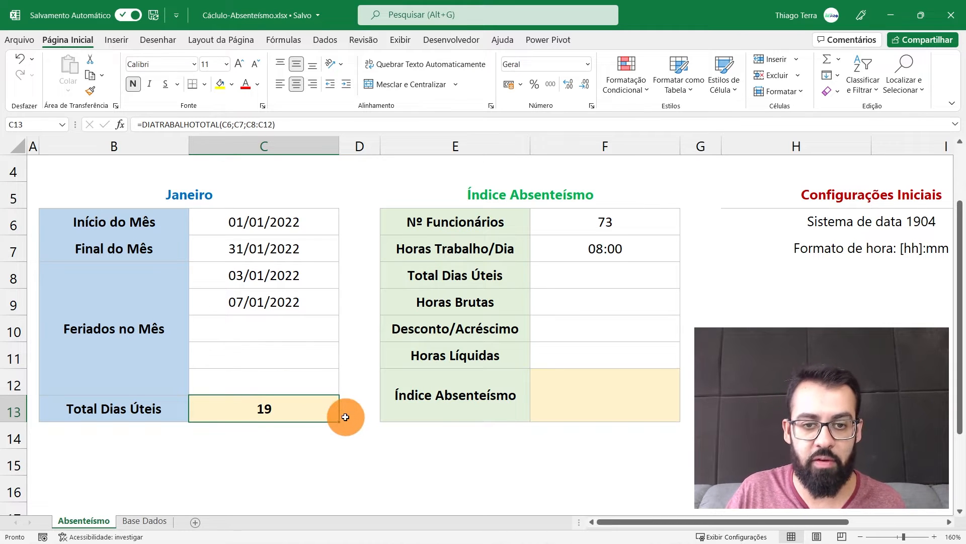
Examine the daily hour balances in the Base de Horas table on the Base Dados sheet.
{"action": "left_click", "coordinate": [151, 519]}
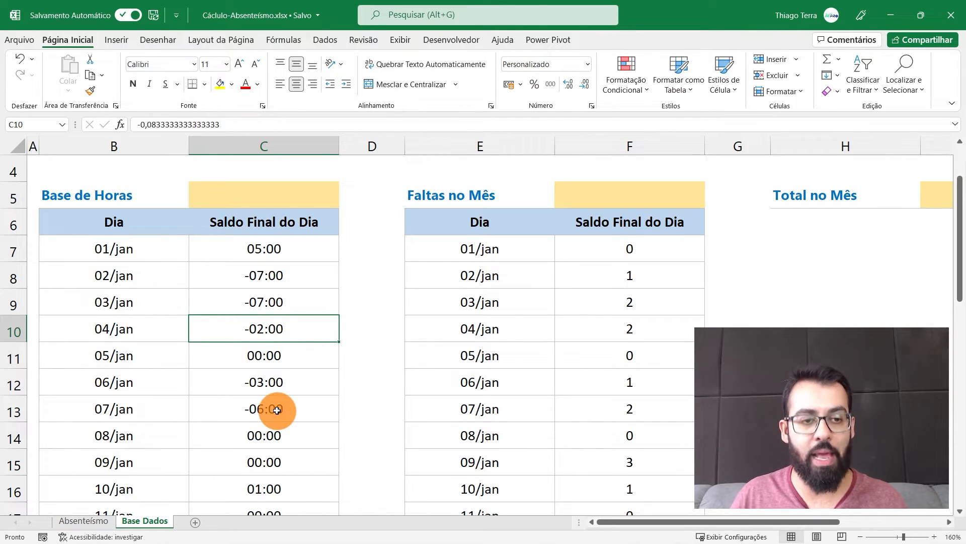
{"action": "left_click", "coordinate": [302, 254]}
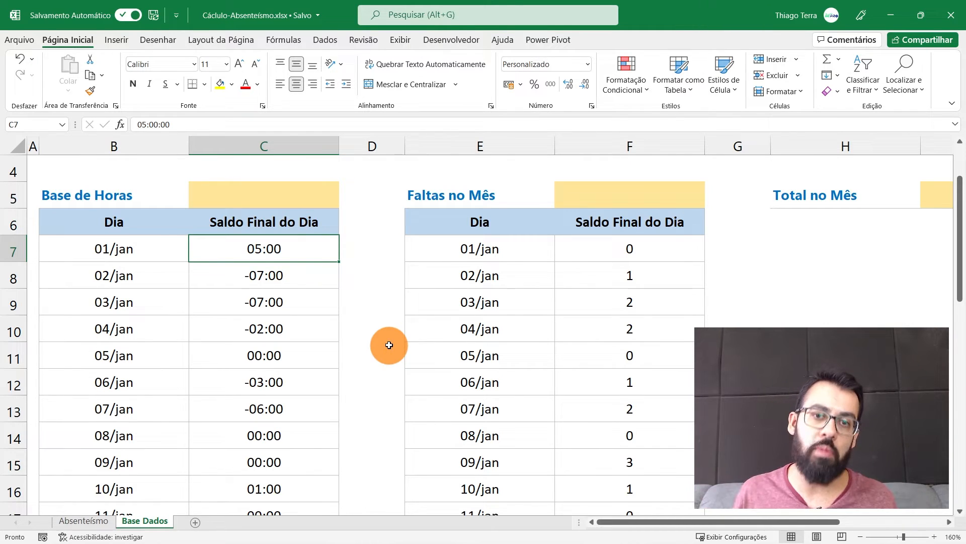
{"action": "left_click_drag", "start_coordinate": [135, 249], "coordinate": [255, 251]}
{"action": "left_click", "coordinate": [255, 252]}
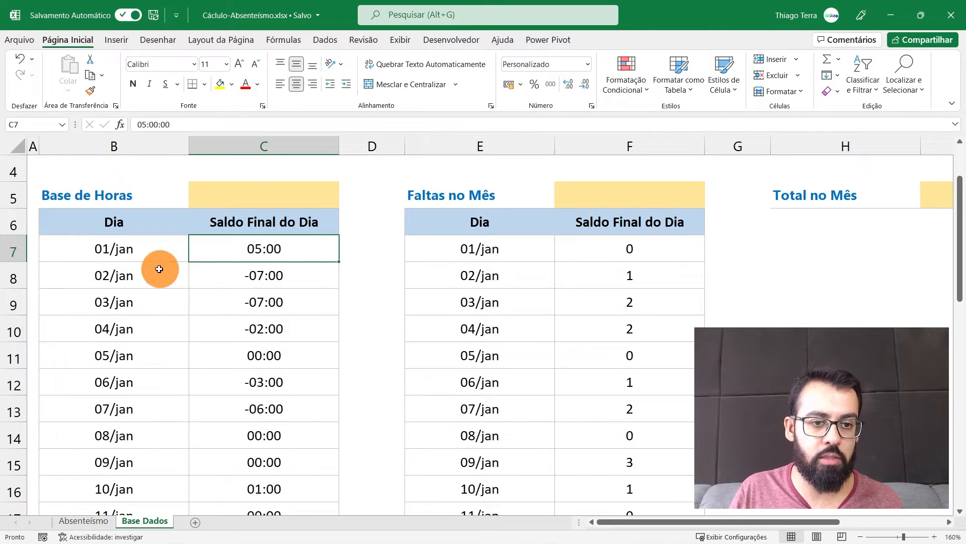
{"action": "left_click_drag", "start_coordinate": [162, 267], "coordinate": [276, 270]}
{"action": "left_click", "coordinate": [276, 269]}
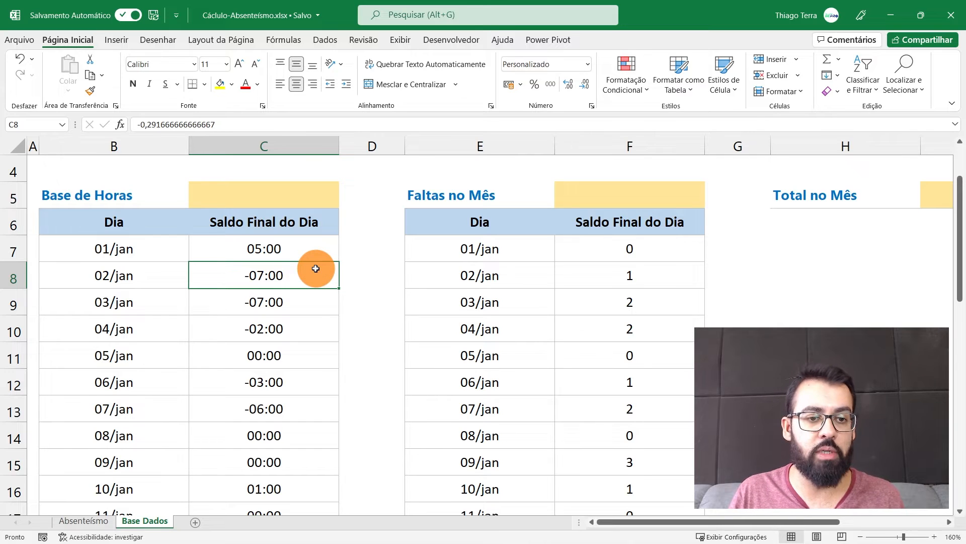
{"action": "scroll", "coordinate": [308, 370], "scroll_direction": "down", "scroll_amount": 10}
{"action": "scroll", "coordinate": [306, 373], "scroll_direction": "up", "scroll_amount": 11}
Apply the custom number format [hh]:mm to the Base de Horas total cell, C5.
{"action": "left_click", "coordinate": [297, 273]}
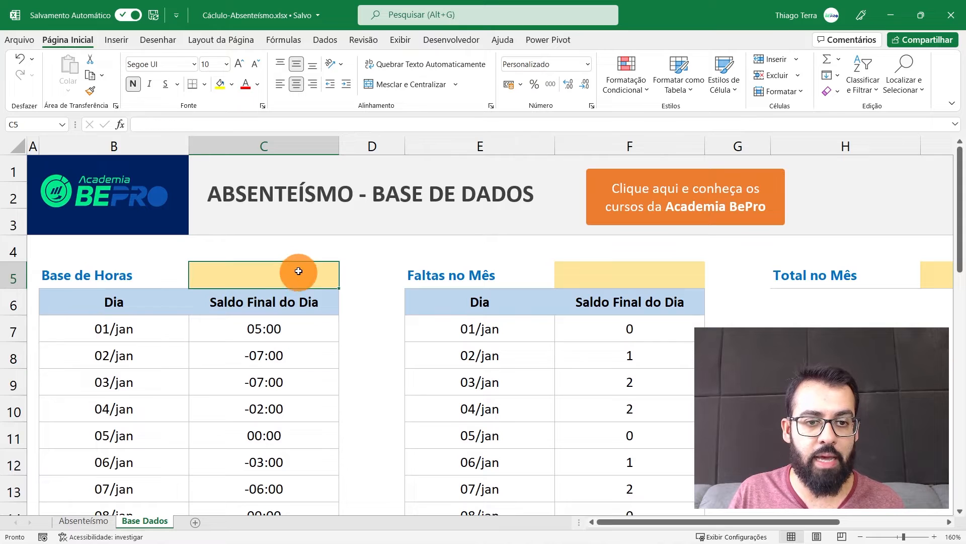
{"action": "right_click", "coordinate": [287, 275]}
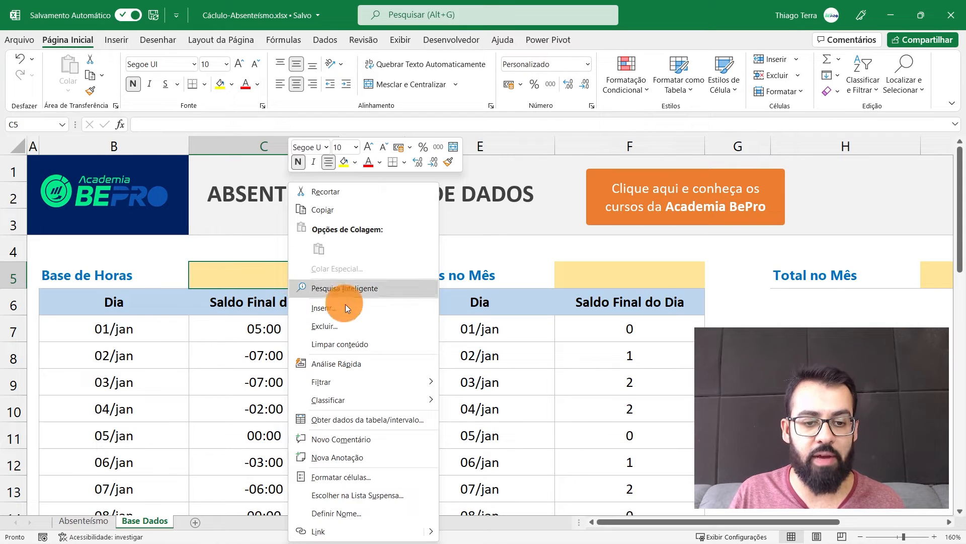
{"action": "left_click", "coordinate": [357, 473]}
{"action": "left_click_drag", "start_coordinate": [347, 232], "coordinate": [434, 145]}
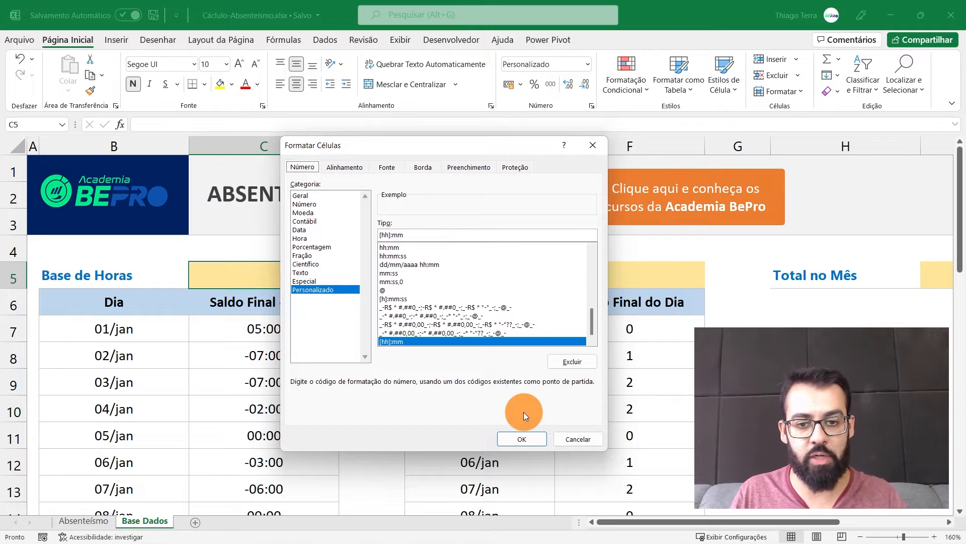
{"action": "left_click", "coordinate": [522, 439]}
Total the daily hour balances in C5 with the formula =SOMA(C7:C37).
{"action": "type", "text": "="}
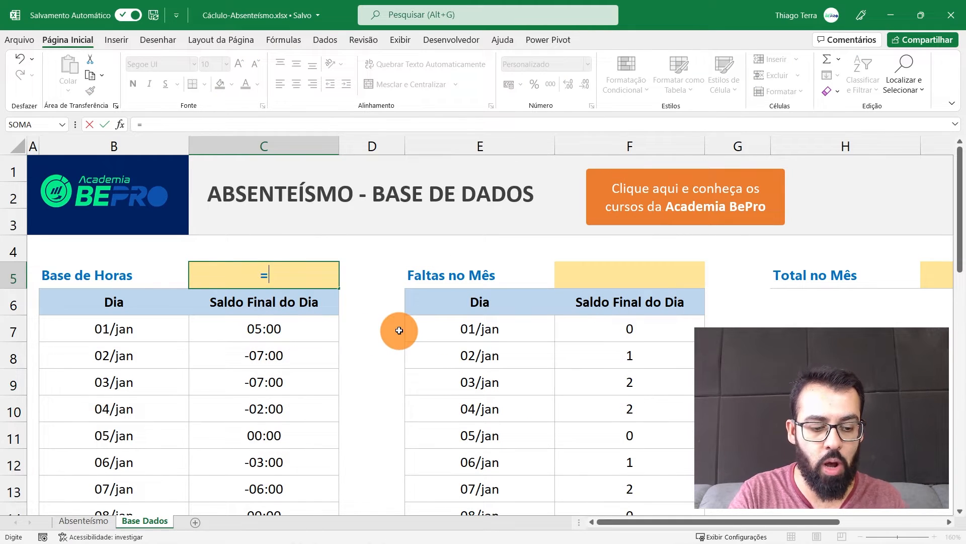
{"action": "type", "text": "SOMA("}
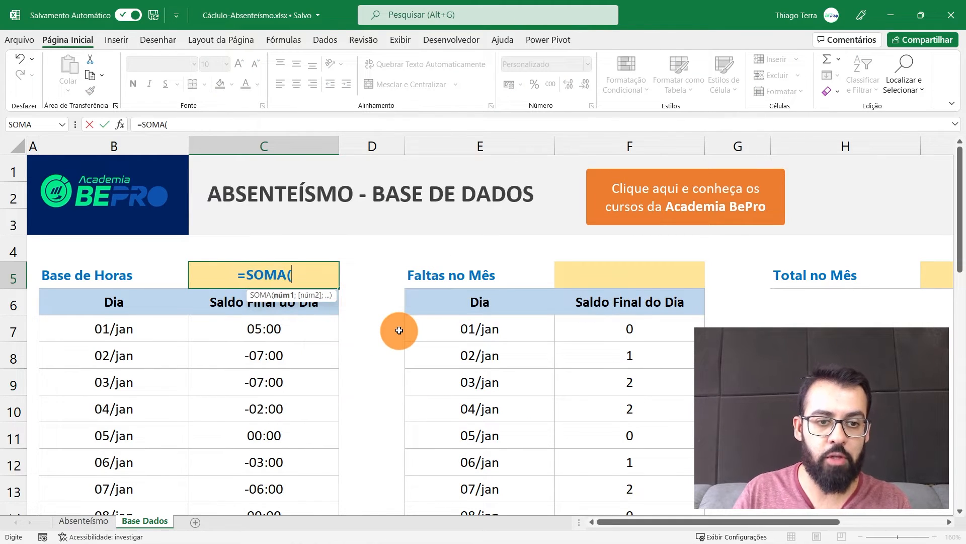
{"action": "left_click_drag", "start_coordinate": [310, 326], "coordinate": [319, 467]}
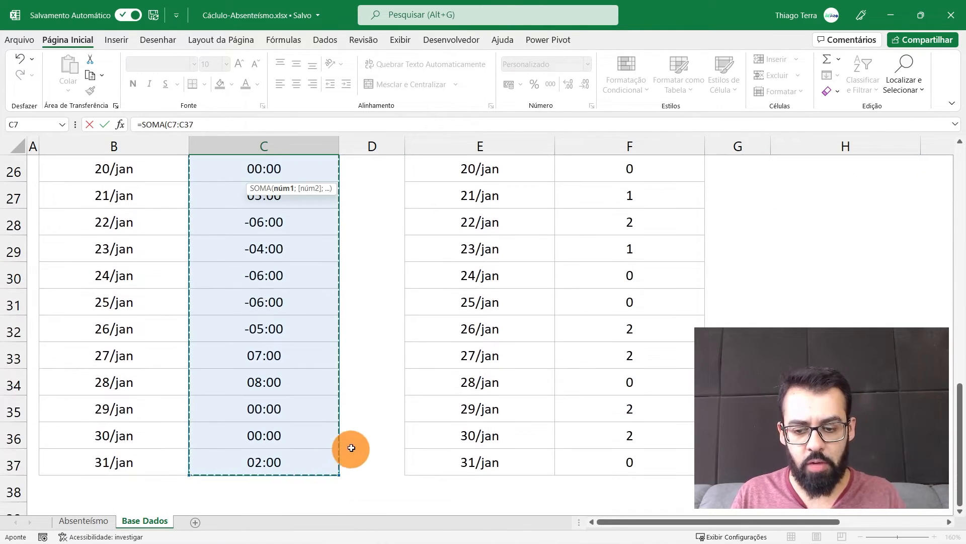
{"action": "key", "text": "Return"}
{"action": "left_click", "coordinate": [318, 275]}
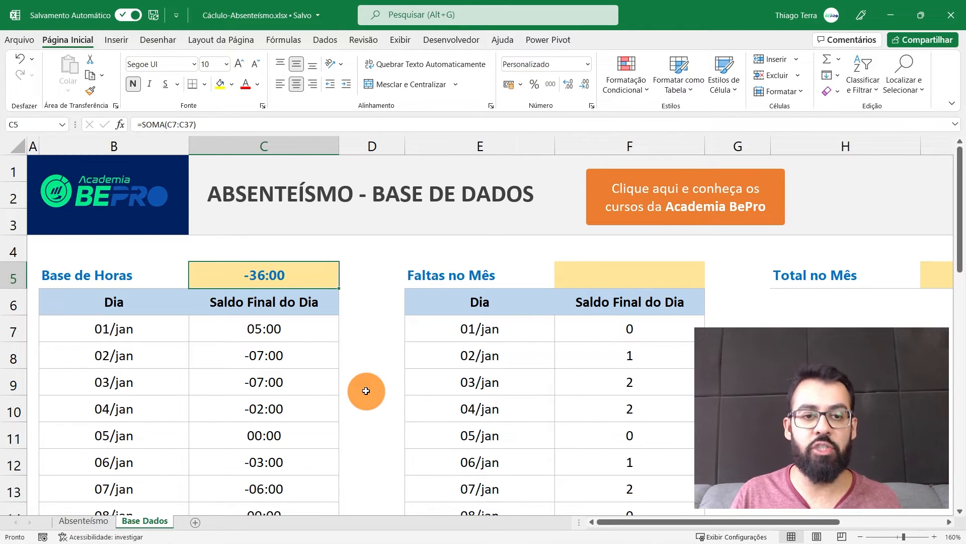
Total the daily absences in the Faltas no Mês cell F5 with the formula =SOMA(F7:F37).
{"action": "left_click", "coordinate": [595, 278]}
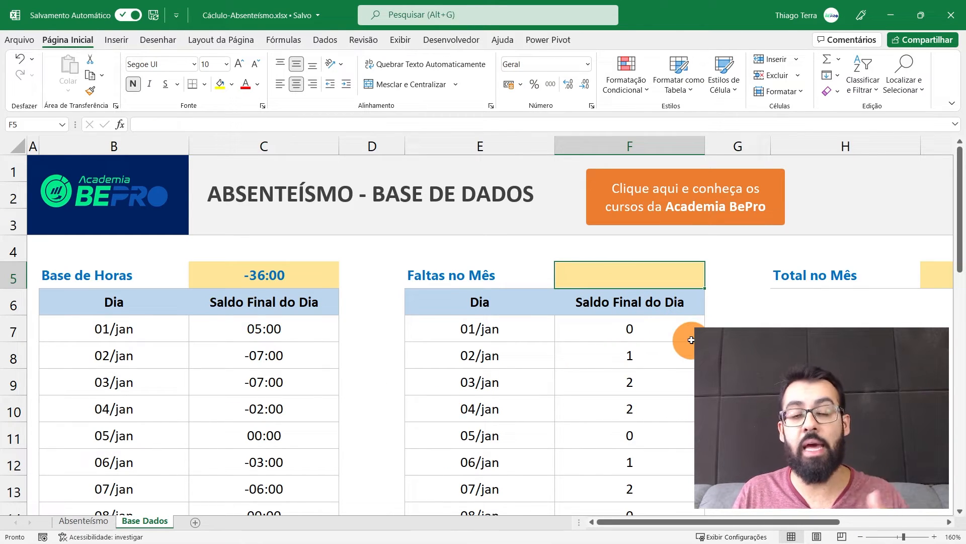
{"action": "left_click_drag", "start_coordinate": [796, 521], "coordinate": [865, 519]}
{"action": "type", "text": "=SOMA("}
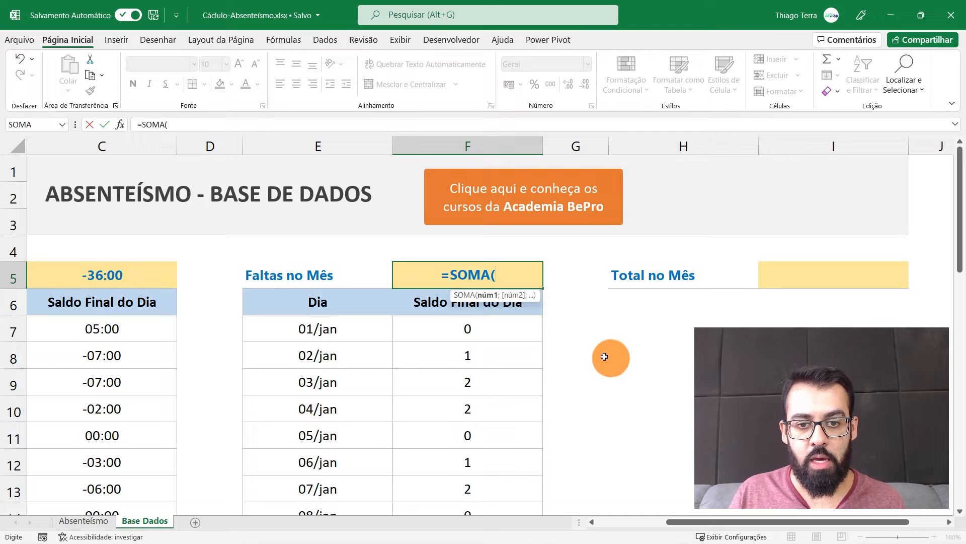
{"action": "left_click_drag", "start_coordinate": [526, 329], "coordinate": [518, 462]}
{"action": "type", "text": ")"}
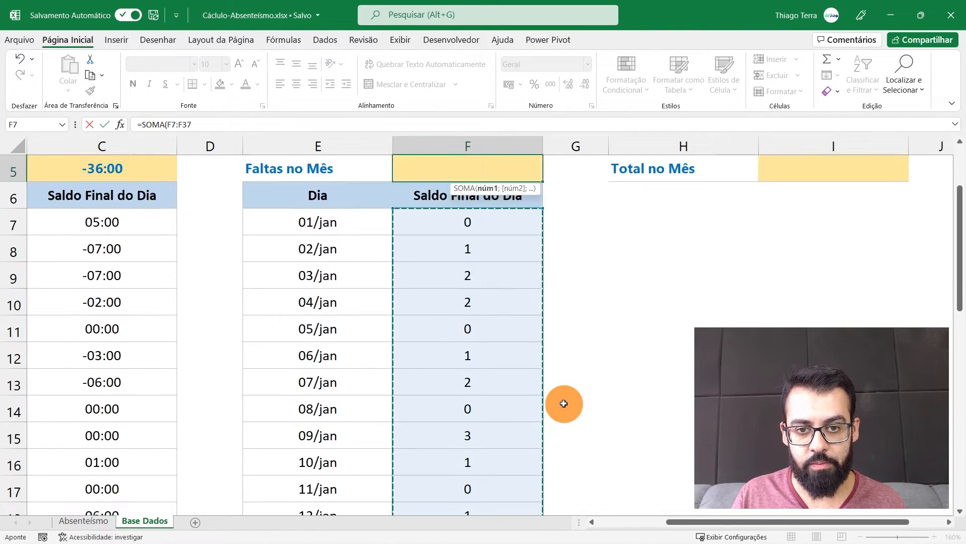
{"action": "key", "text": "ctrl+Return"}
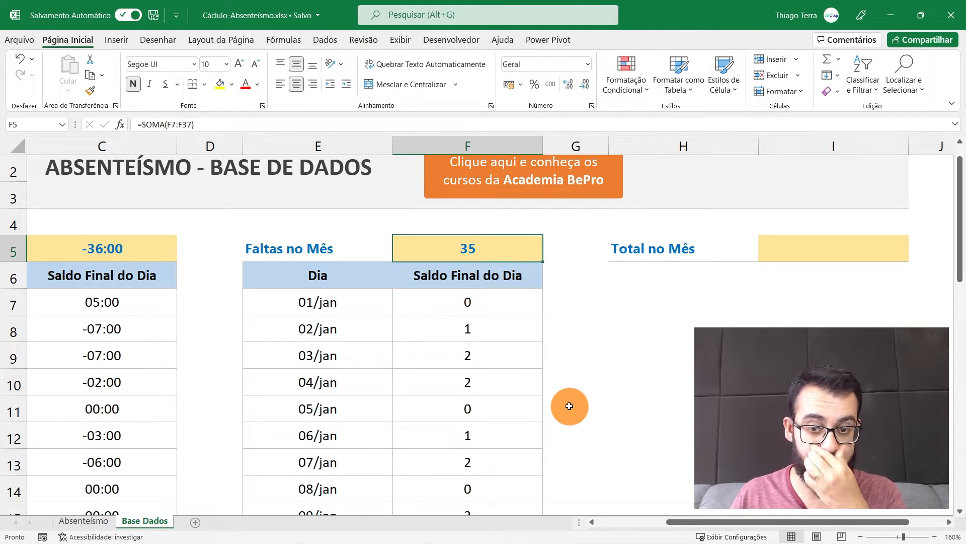
Compare the Base de Horas, Faltas no Mês and Total no Mês cells in row 5.
{"action": "left_click", "coordinate": [799, 249]}
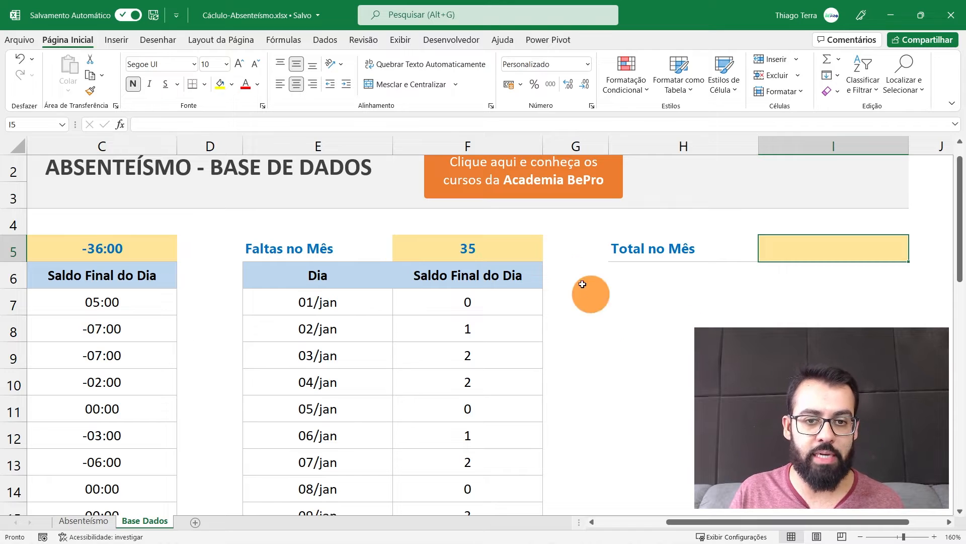
{"action": "left_click", "coordinate": [506, 255]}
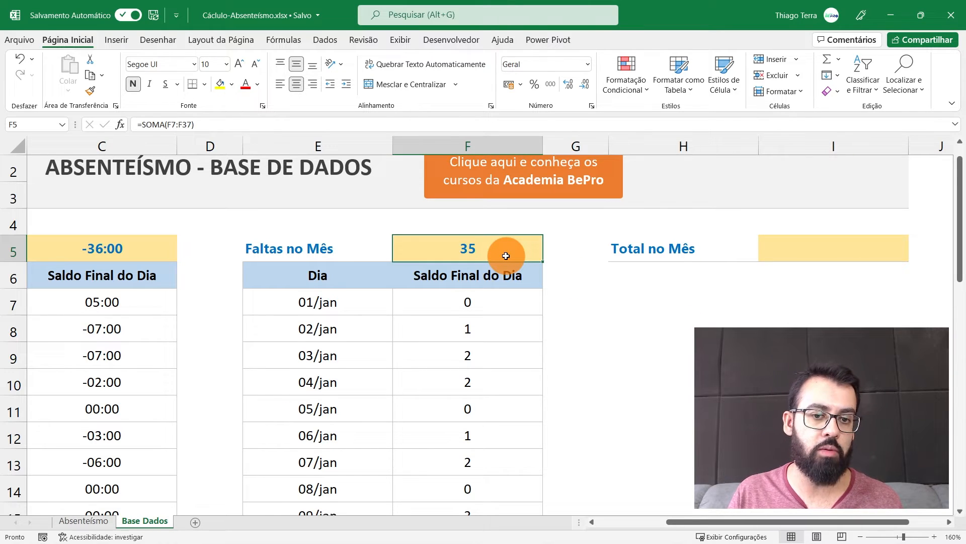
{"action": "left_click", "coordinate": [153, 239]}
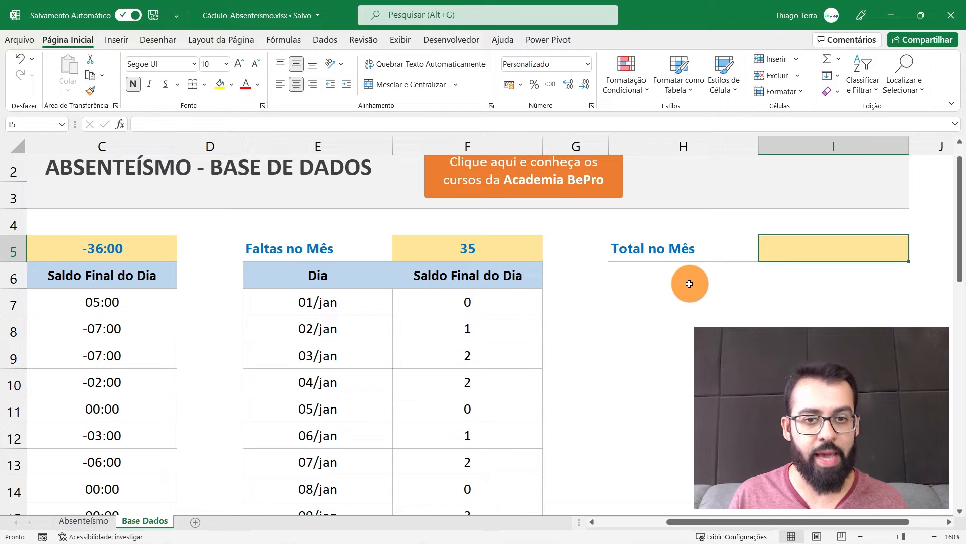
{"action": "left_click", "coordinate": [506, 246]}
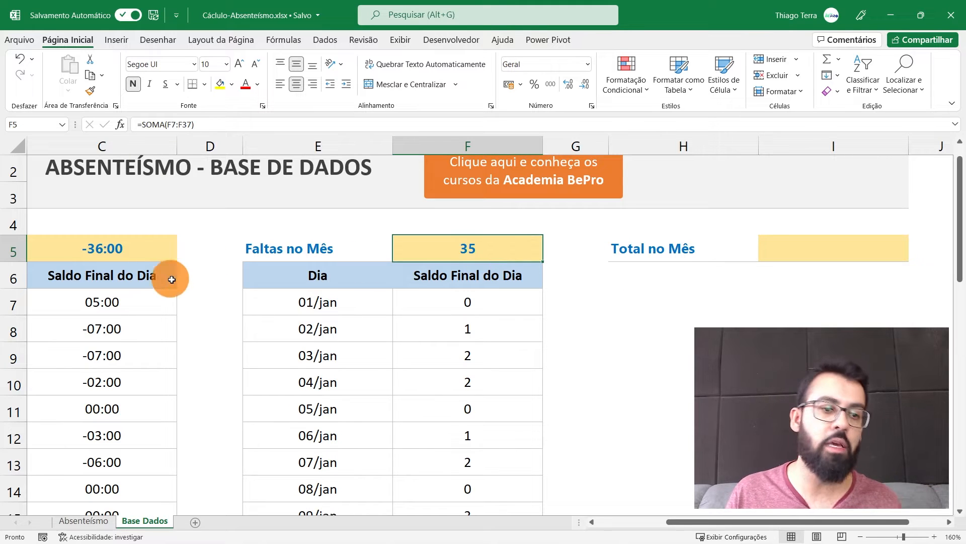
{"action": "left_click", "coordinate": [151, 249]}
{"action": "left_click", "coordinate": [503, 246]}
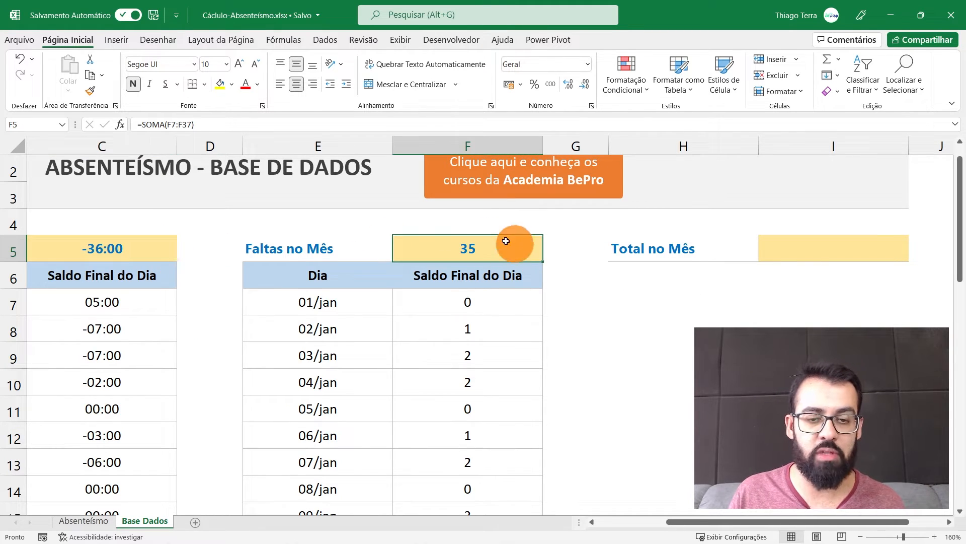
{"action": "left_click", "coordinate": [790, 248]}
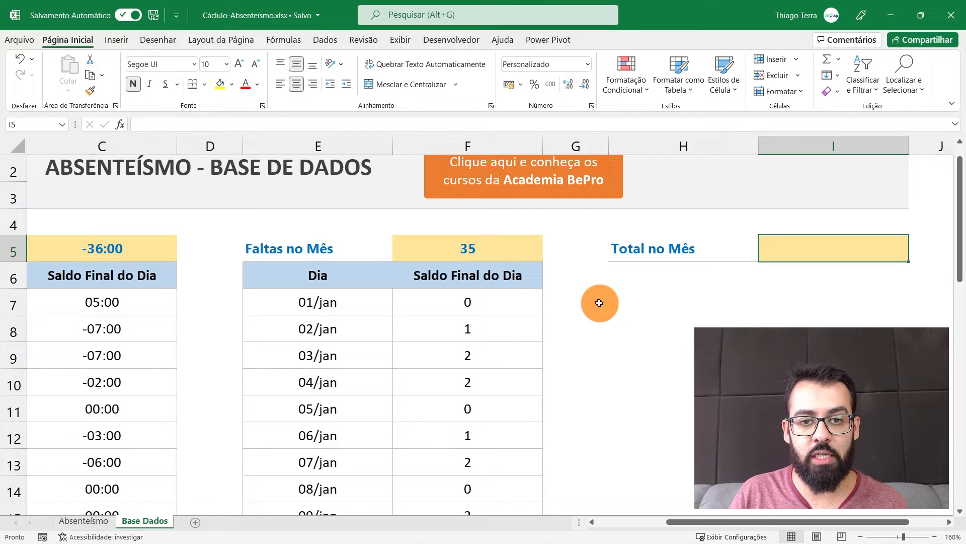
{"action": "left_click", "coordinate": [510, 243]}
Multiply the month's absences by 8 hours in the Total no Mês cell I5 with =F5*8.
{"action": "left_click", "coordinate": [793, 247]}
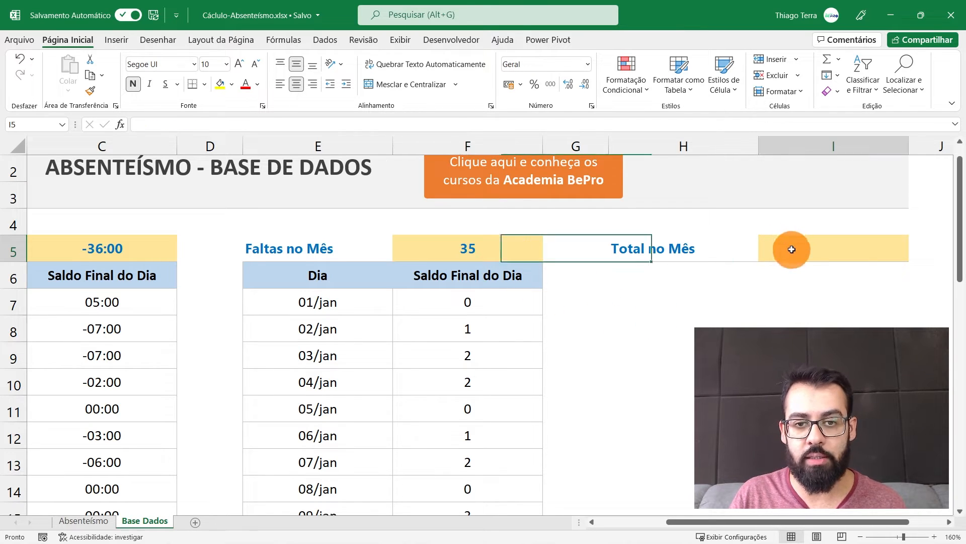
{"action": "type", "text": "="}
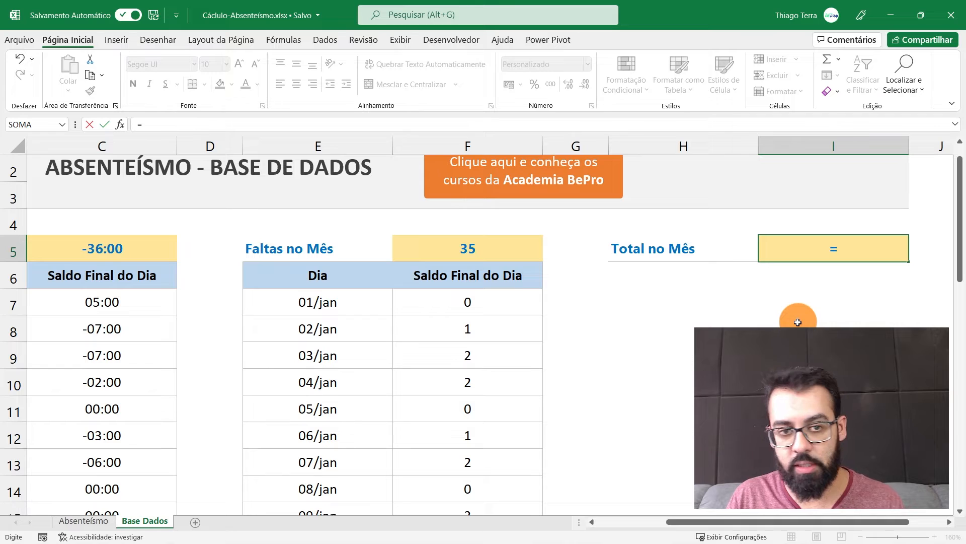
{"action": "left_click", "coordinate": [501, 247]}
{"action": "type", "text": "*8"}
{"action": "key", "text": "Return"}
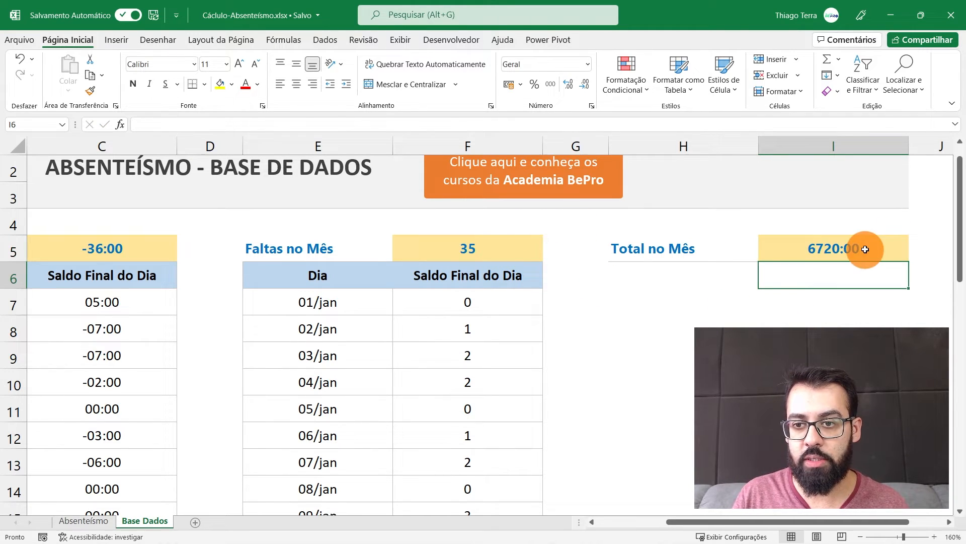
Change the number format of the Total no Mês cell I5 to Geral.
{"action": "left_click", "coordinate": [865, 250]}
{"action": "left_click", "coordinate": [588, 65]}
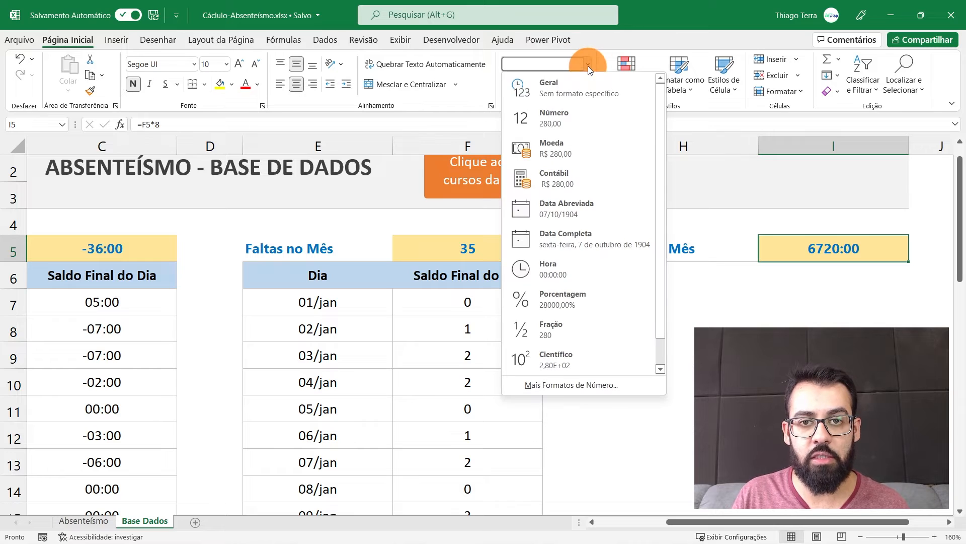
{"action": "left_click", "coordinate": [568, 89]}
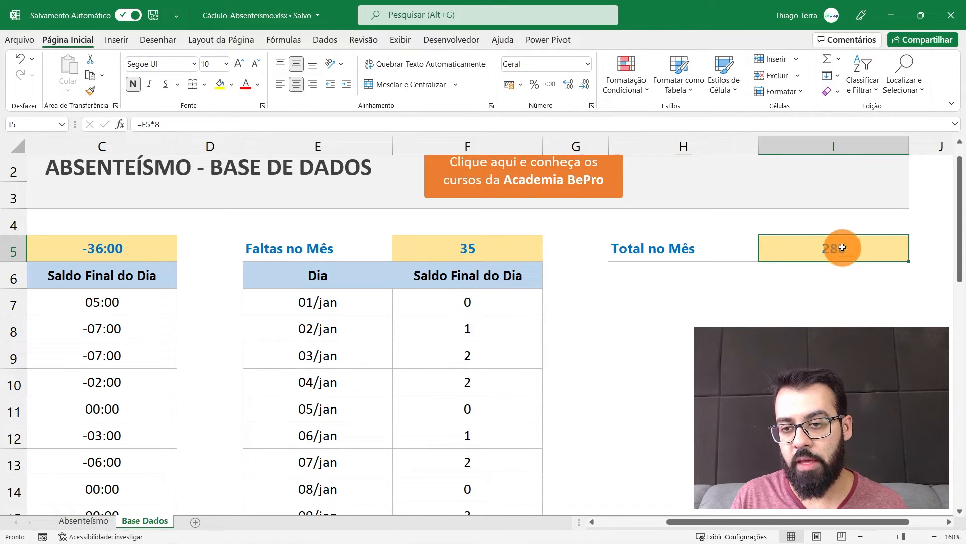
Check the Total no Mês formula in I5 against the Base de Horas total in C5.
{"action": "left_click_drag", "start_coordinate": [895, 522], "coordinate": [923, 521]}
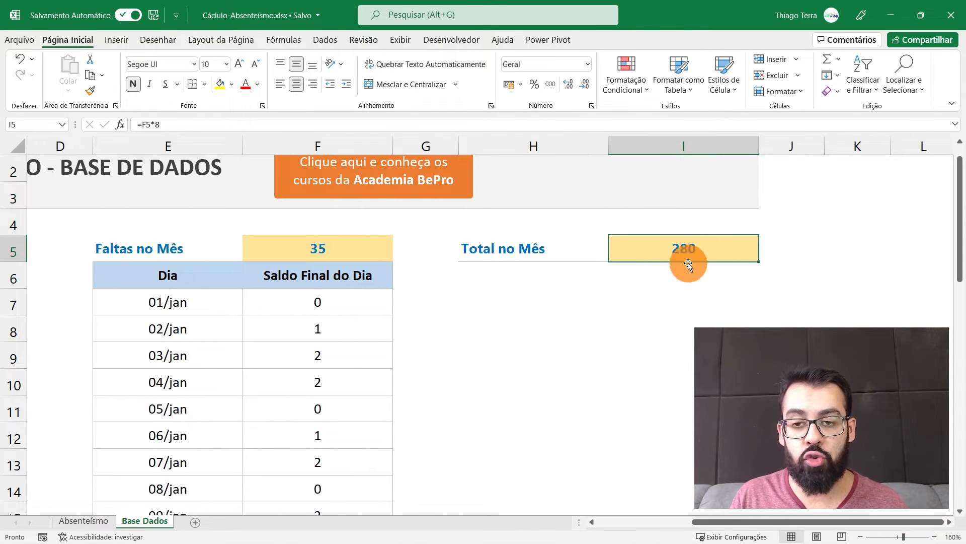
{"action": "double_click", "coordinate": [716, 255]}
{"action": "key", "text": "Escape"}
{"action": "left_click_drag", "start_coordinate": [724, 524], "coordinate": [662, 521]}
{"action": "left_click", "coordinate": [252, 247]}
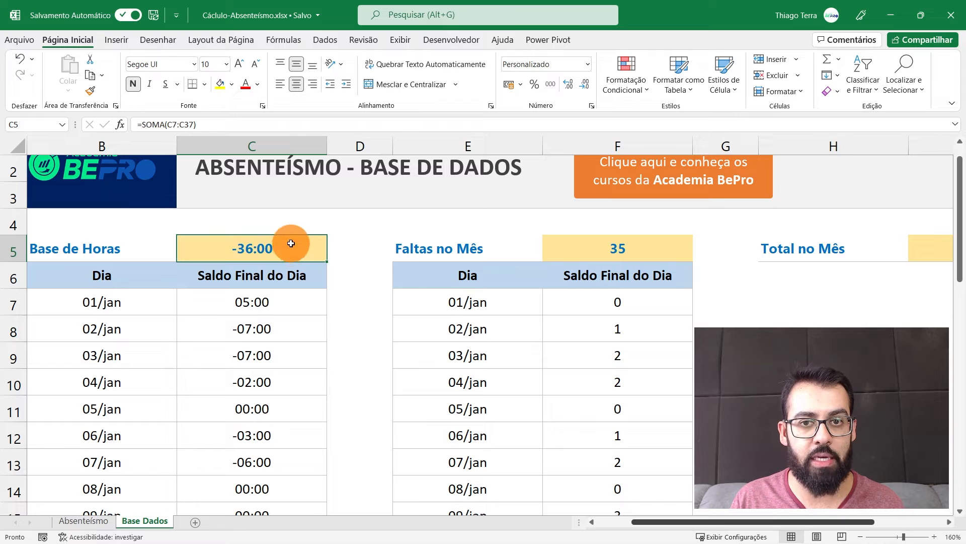
{"action": "left_click_drag", "start_coordinate": [700, 521], "coordinate": [758, 521]}
{"action": "left_click", "coordinate": [718, 248]}
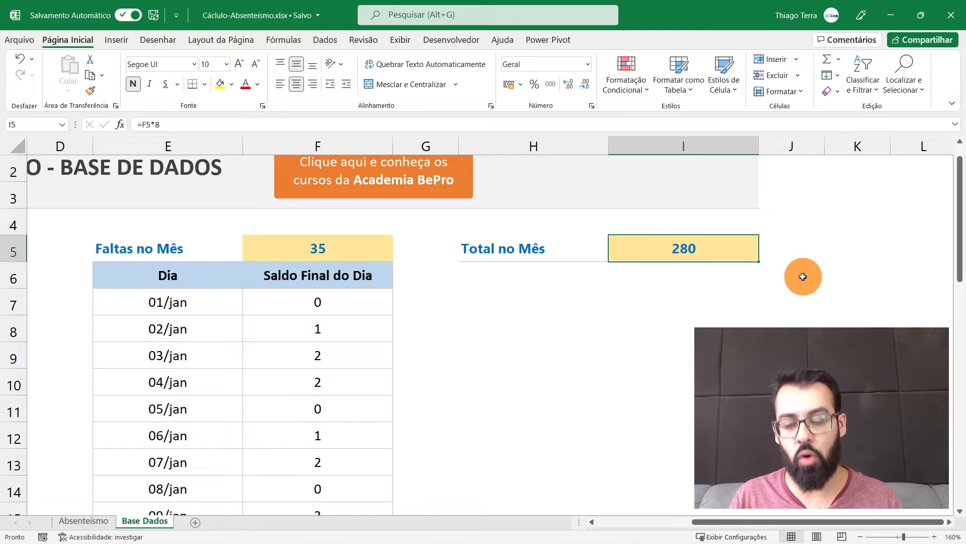
Extend the Total no Mês formula in I5 with a division by 24, making it =F5*8/24.
{"action": "double_click", "coordinate": [728, 247]}
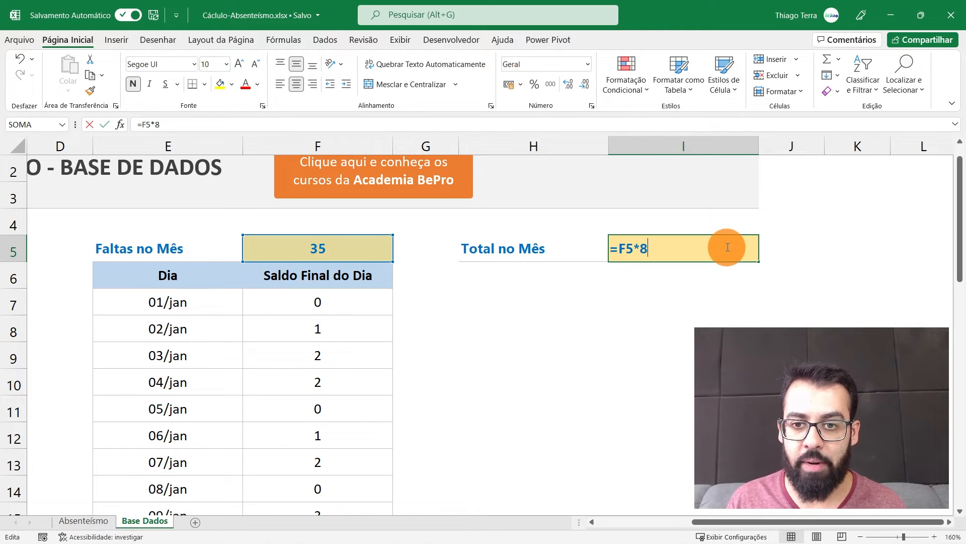
{"action": "type", "text": "/24"}
{"action": "key", "text": "Return"}
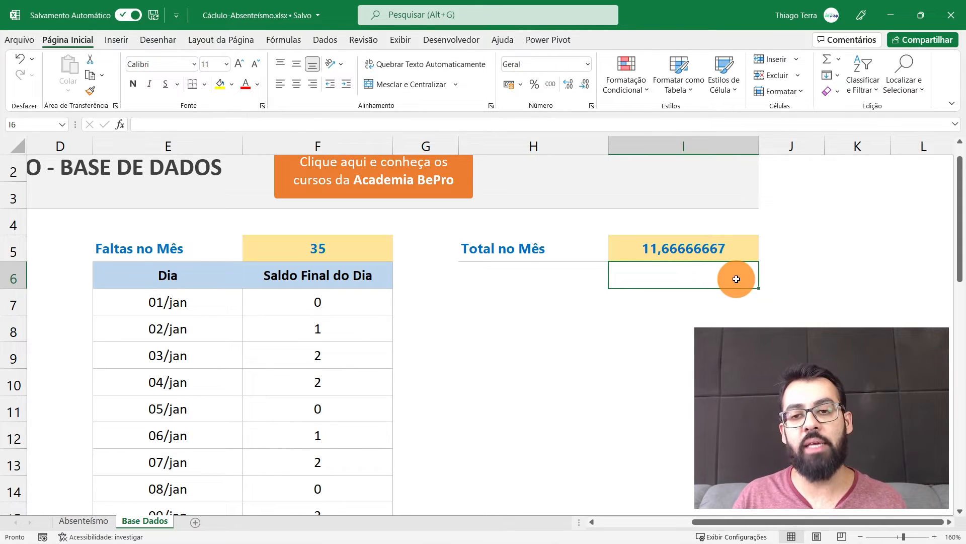
Apply the custom number format [hh]:mm to the Total no Mês cell I5.
{"action": "left_click", "coordinate": [733, 249]}
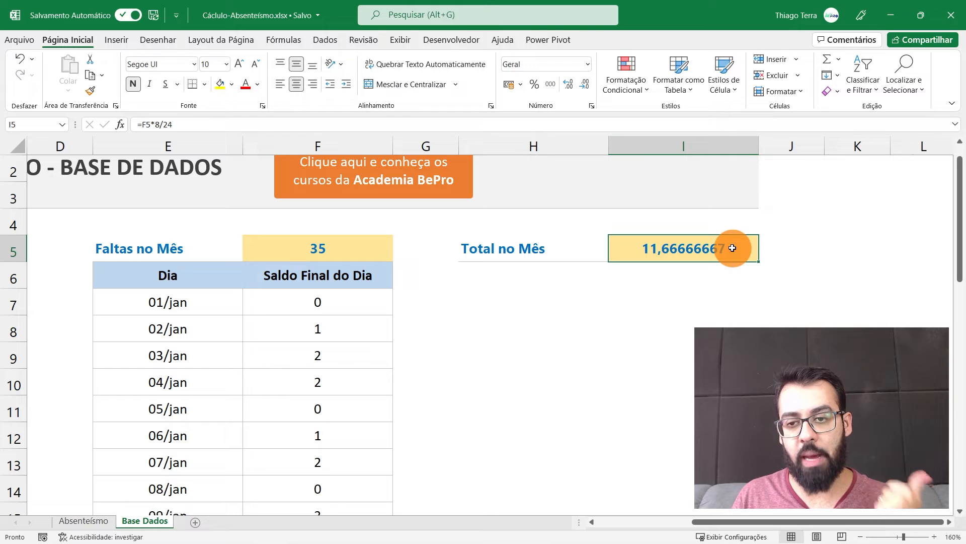
{"action": "right_click", "coordinate": [732, 247]}
{"action": "left_click", "coordinate": [771, 472]}
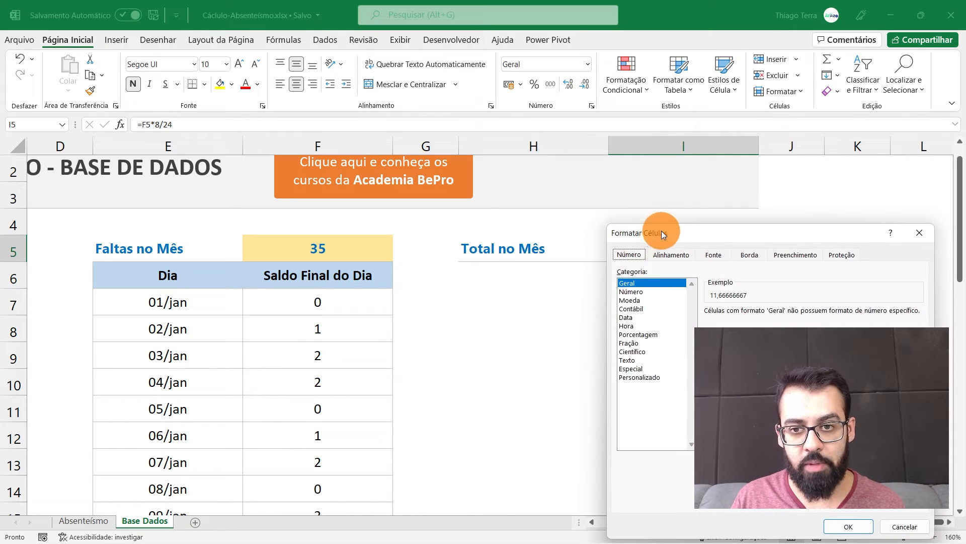
{"action": "left_click_drag", "start_coordinate": [663, 234], "coordinate": [485, 119]}
{"action": "left_click", "coordinate": [485, 267]}
{"action": "left_click", "coordinate": [559, 209]}
{"action": "type", "text": "[H"}
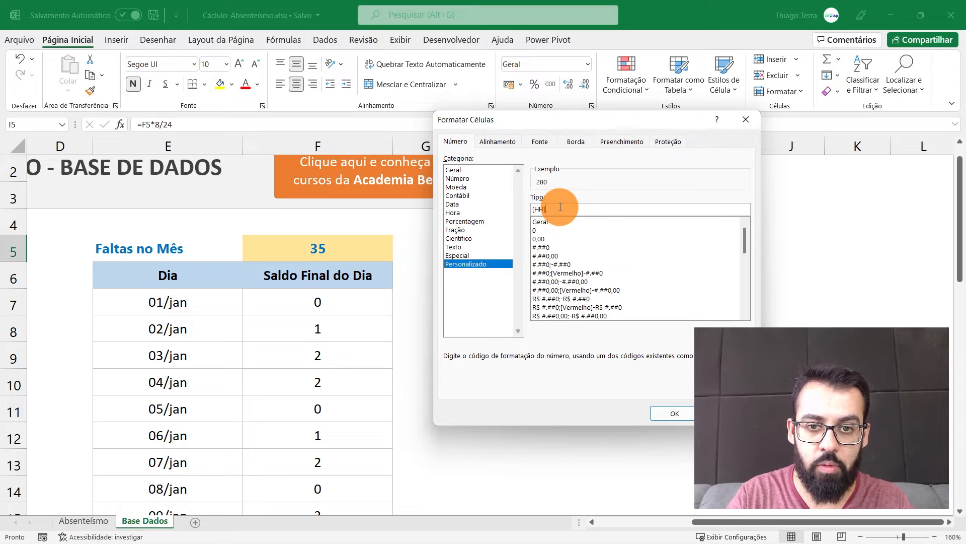
{"action": "type", "text": "H]"}
{"action": "key", "text": "Caps_Lock"}
{"action": "key", "text": "BackSpace"}
{"action": "key", "text": "BackSpace"}
{"action": "key", "text": "BackSpace"}
{"action": "type", "text": "hh"}
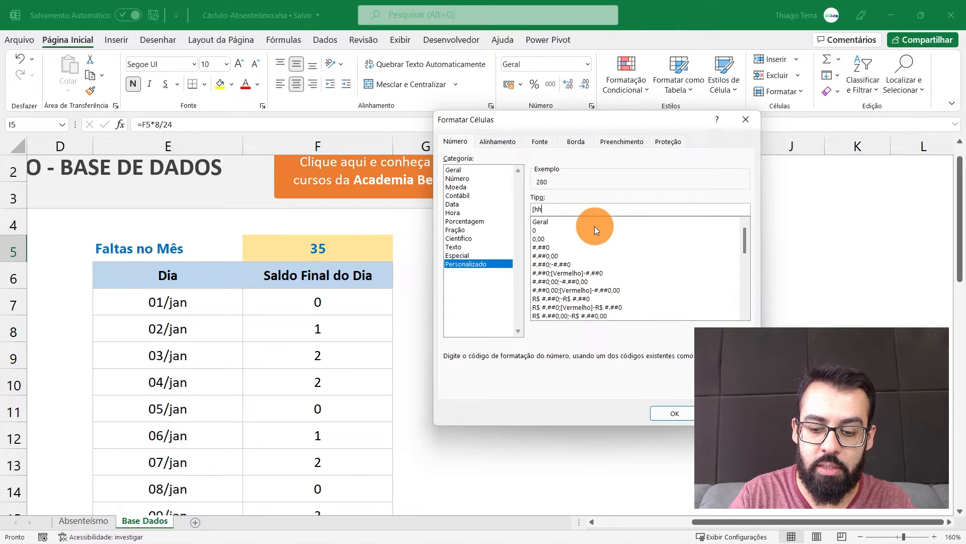
{"action": "type", "text": "]:mm"}
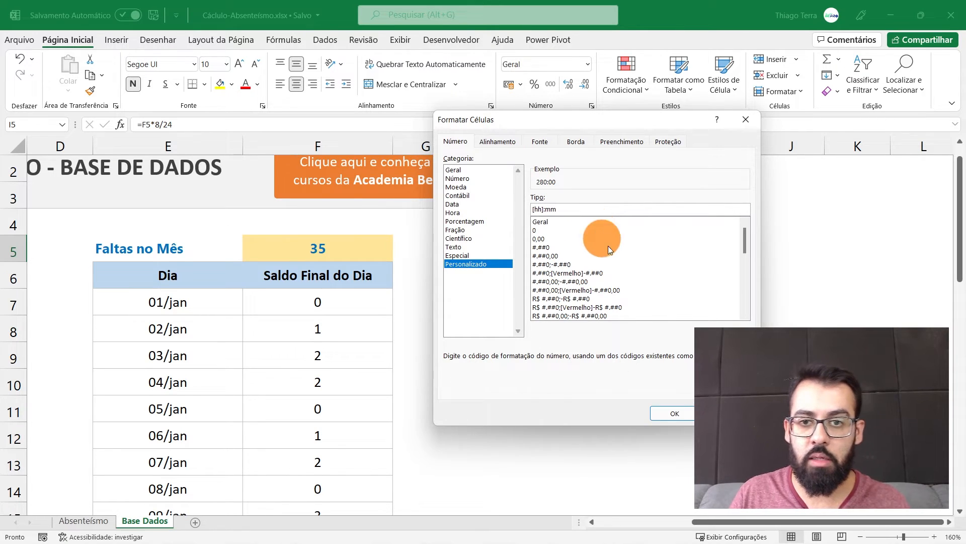
{"action": "left_click", "coordinate": [674, 414]}
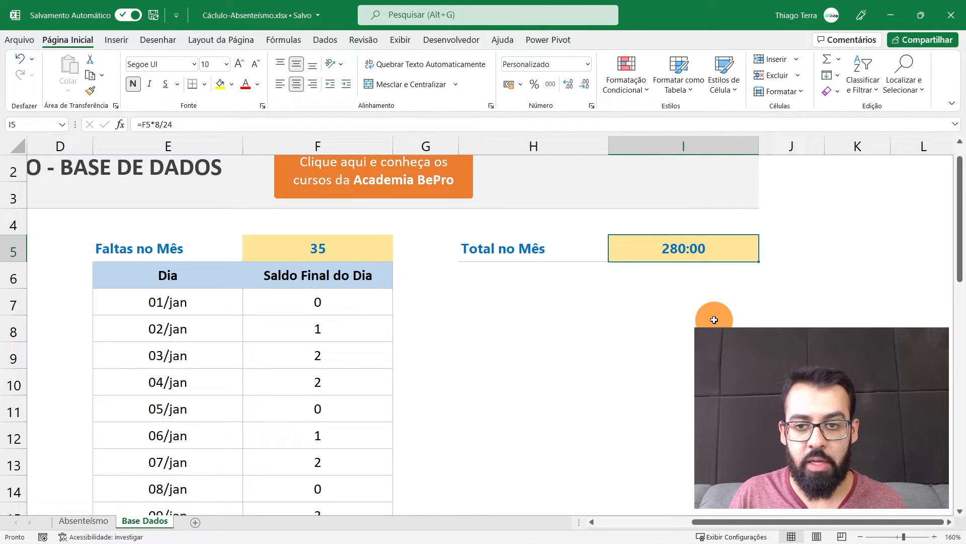
Make the absence hours in I5 negative by changing the formula to =-F5*8/24.
{"action": "double_click", "coordinate": [681, 242]}
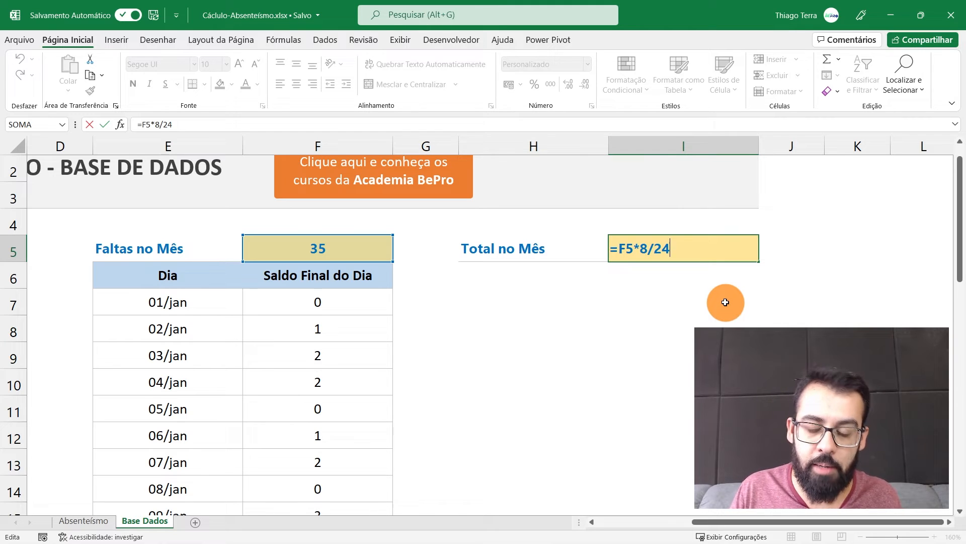
{"action": "left_click", "coordinate": [620, 252]}
{"action": "type", "text": "-"}
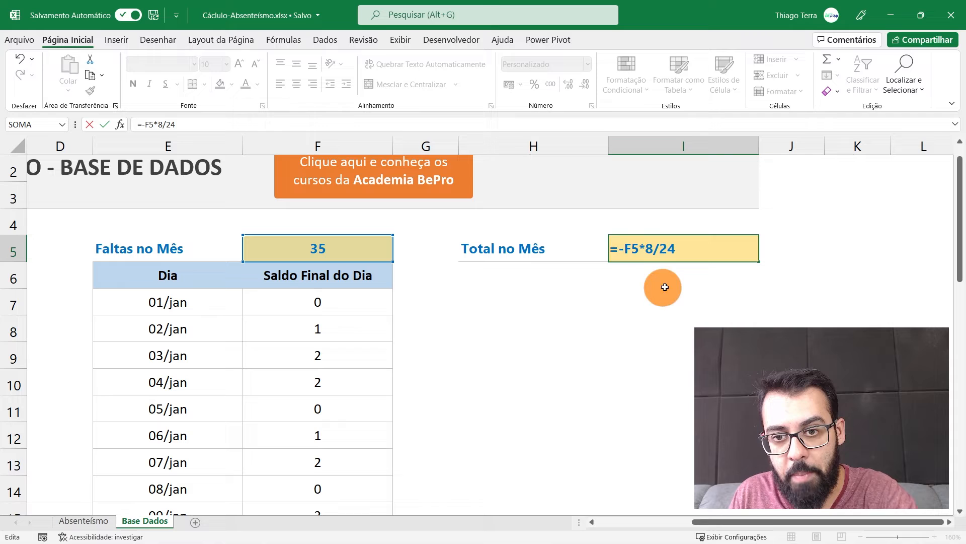
{"action": "key", "text": "Return"}
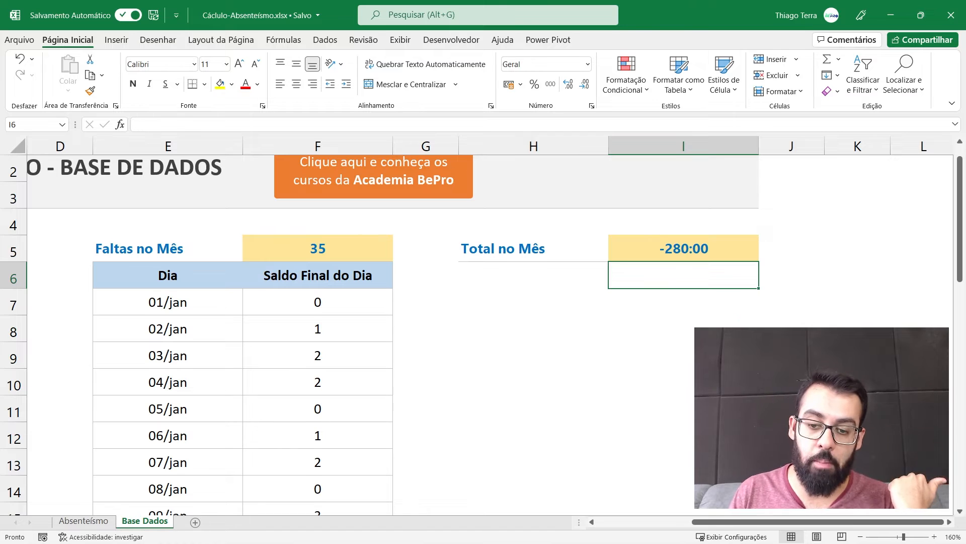
Enclose the I5 calculation in parentheses and add the Base de Horas total, making the formula =(-F5*8/24)+C5.
{"action": "mouse_move", "coordinate": [706, 521]}
{"action": "left_mouse_down"}
{"action": "mouse_move", "coordinate": [669, 516]}
{"action": "mouse_move", "coordinate": [724, 516]}
{"action": "left_mouse_up"}
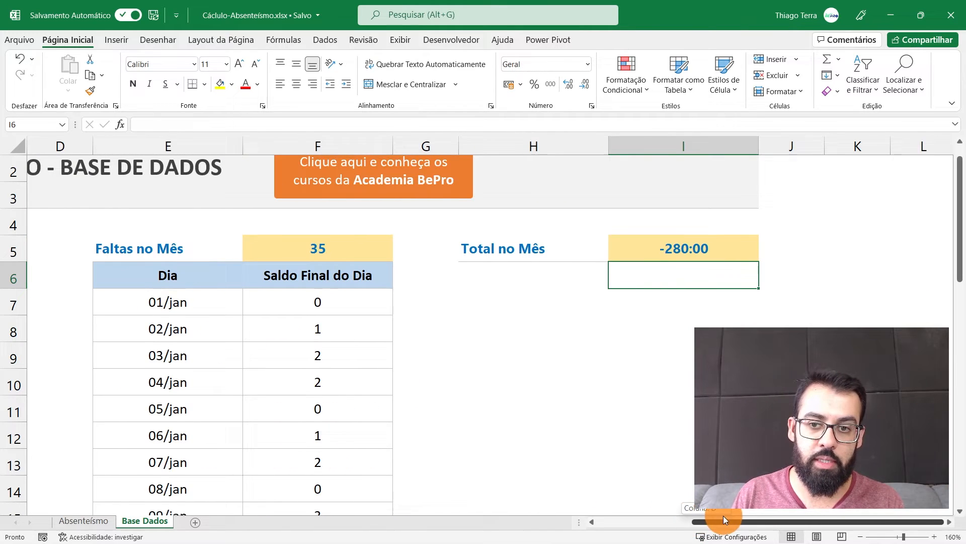
{"action": "double_click", "coordinate": [732, 253]}
{"action": "left_click", "coordinate": [620, 248]}
{"action": "type", "text": "(-F5*8/24"}
{"action": "left_click", "coordinate": [704, 253]}
{"action": "type", "text": ")"}
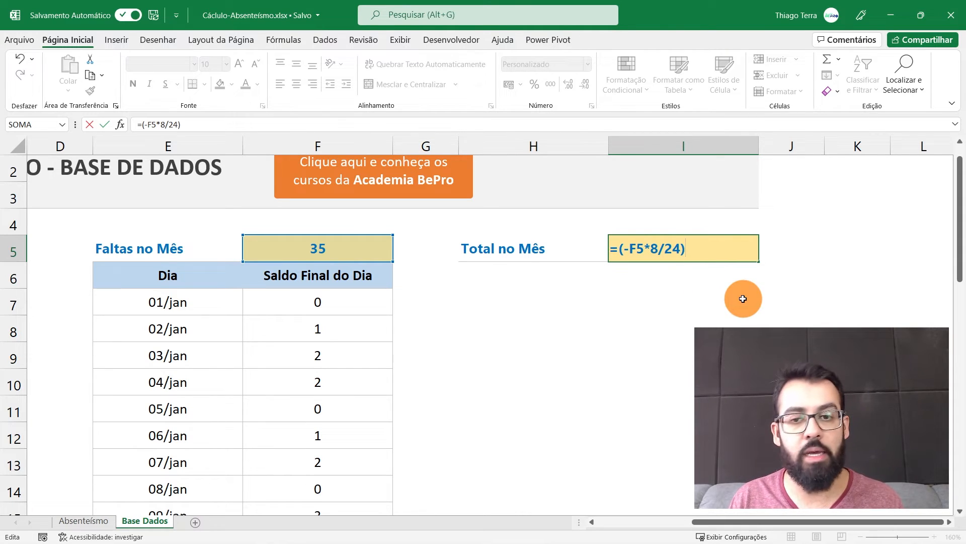
{"action": "type", "text": "+"}
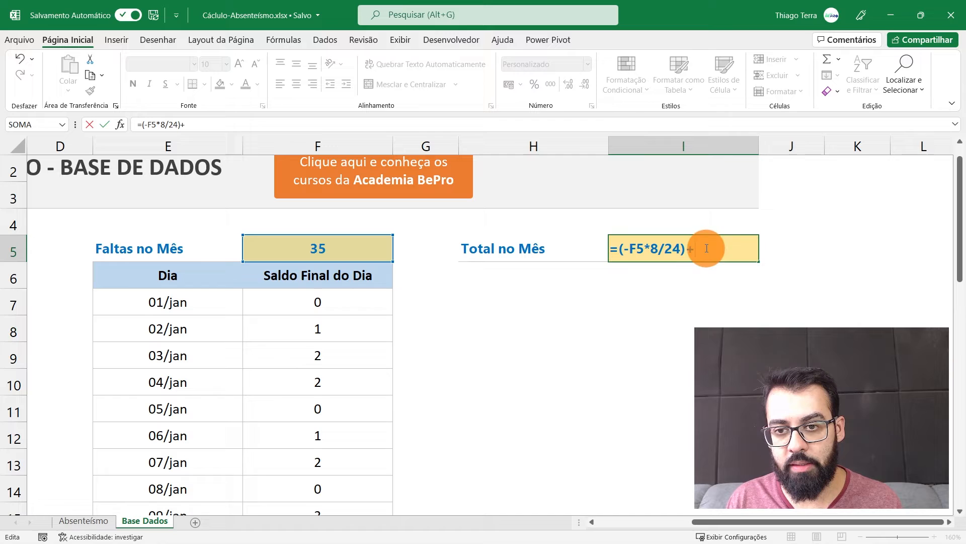
{"action": "left_click_drag", "start_coordinate": [776, 522], "coordinate": [721, 526]}
{"action": "left_click", "coordinate": [290, 246]}
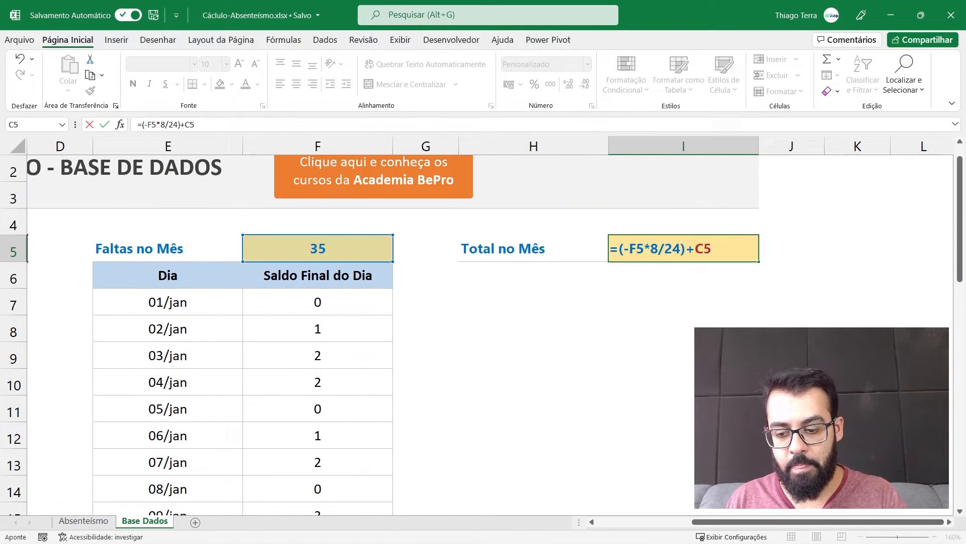
{"action": "key", "text": "Return"}
{"action": "left_click", "coordinate": [740, 242]}
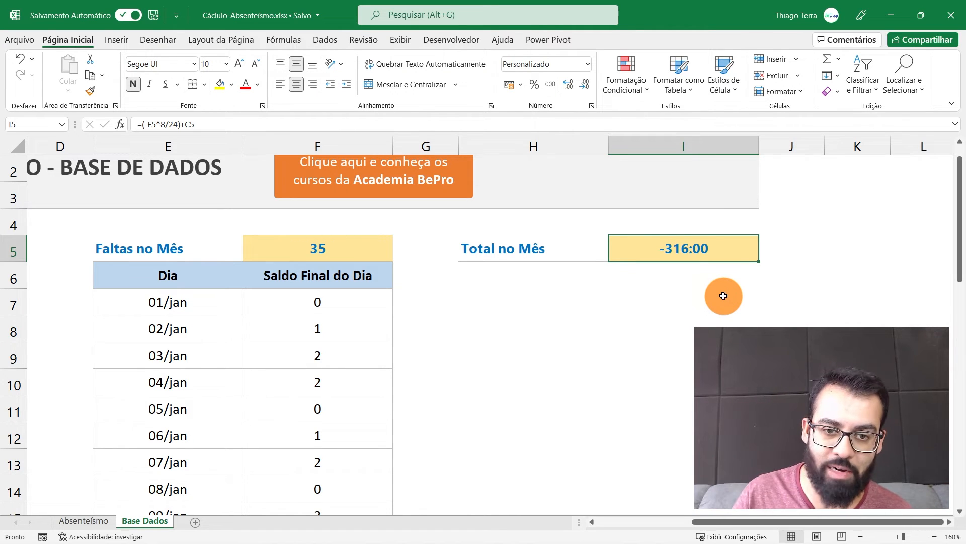
Link Total Dias Úteis in F8 of the Absenteísmo sheet to the January working-day total with =C13.
{"action": "left_click", "coordinate": [84, 521]}
{"action": "left_click", "coordinate": [619, 268]}
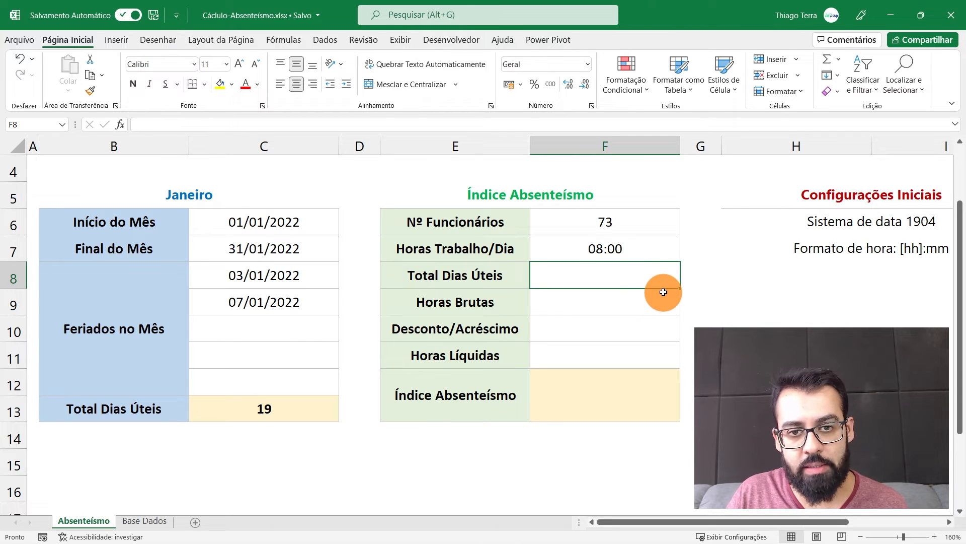
{"action": "left_click_drag", "start_coordinate": [490, 222], "coordinate": [560, 221]}
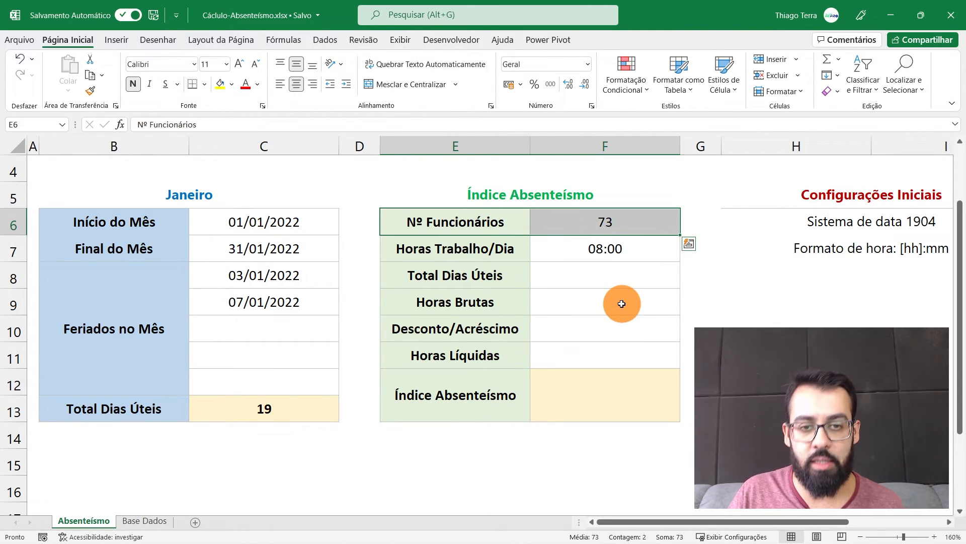
{"action": "left_click_drag", "start_coordinate": [491, 249], "coordinate": [582, 255]}
{"action": "left_click", "coordinate": [588, 276]}
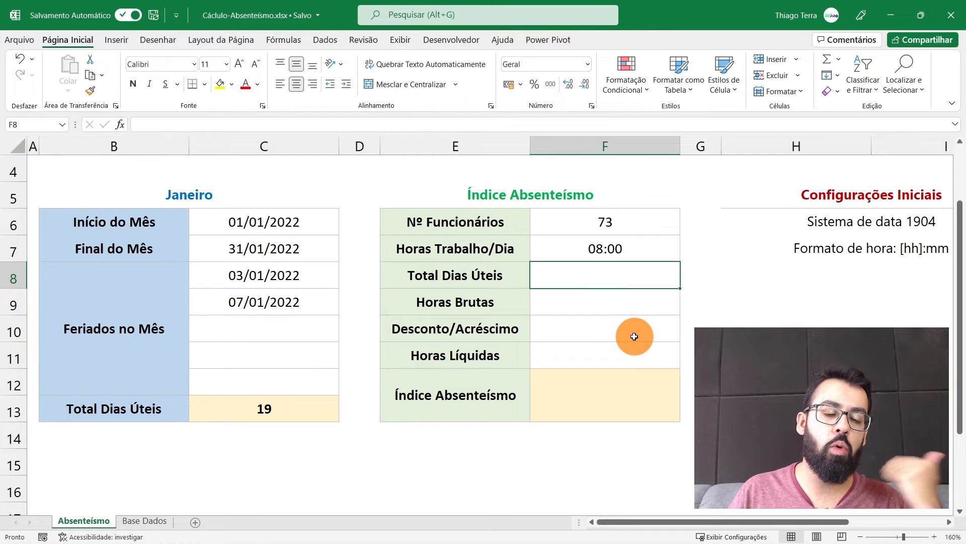
{"action": "type", "text": "="}
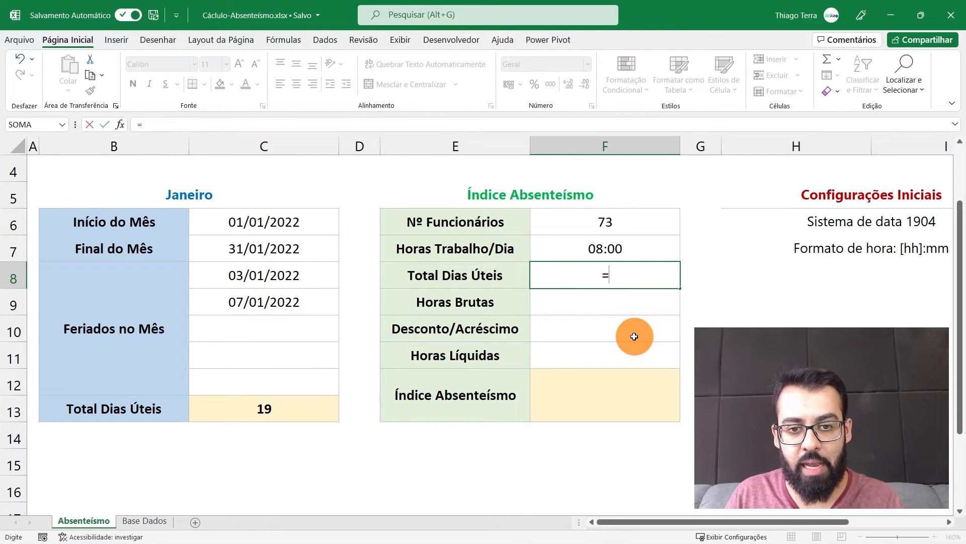
{"action": "left_click", "coordinate": [287, 401]}
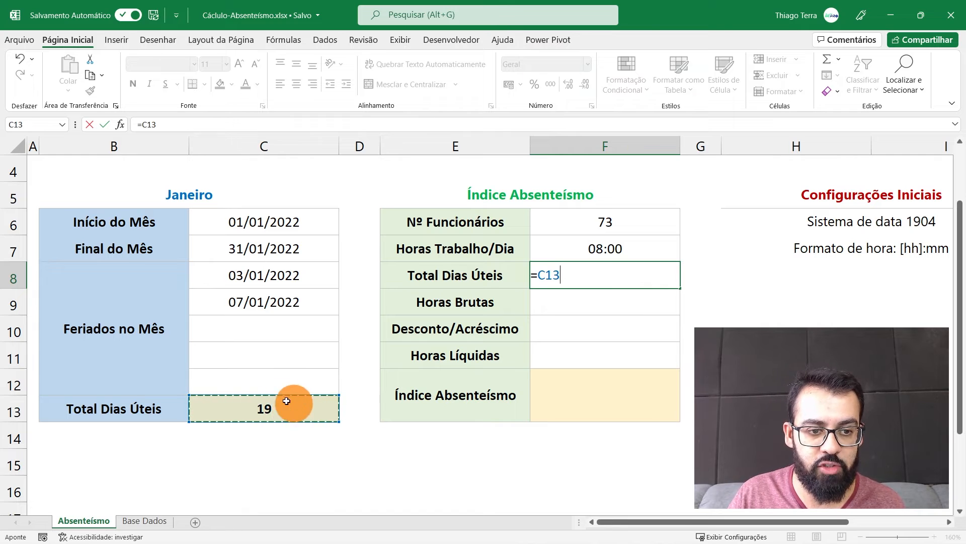
{"action": "key", "text": "Return"}
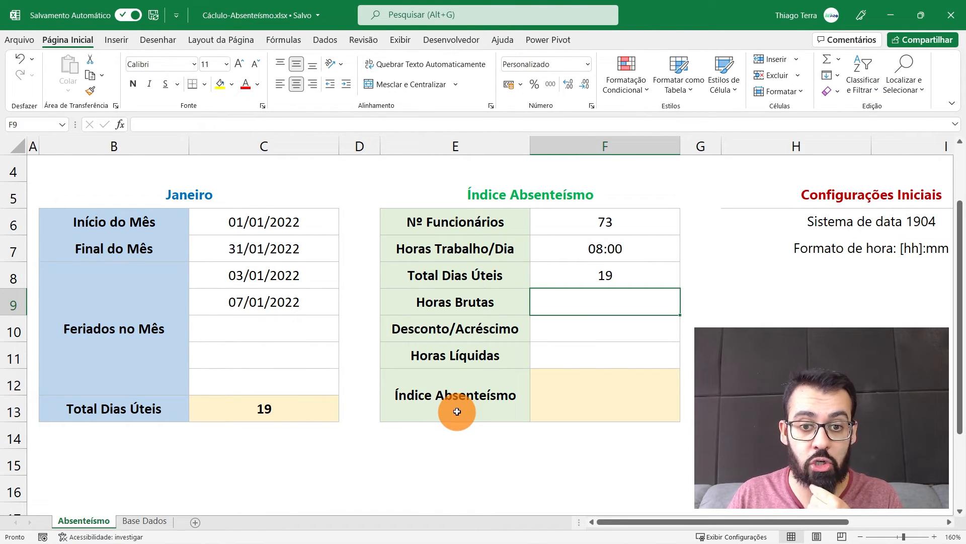
Calculate Horas Brutas in F9 by multiplying employees, daily hours and working days with =F6*F7*F8.
{"action": "type", "text": "="}
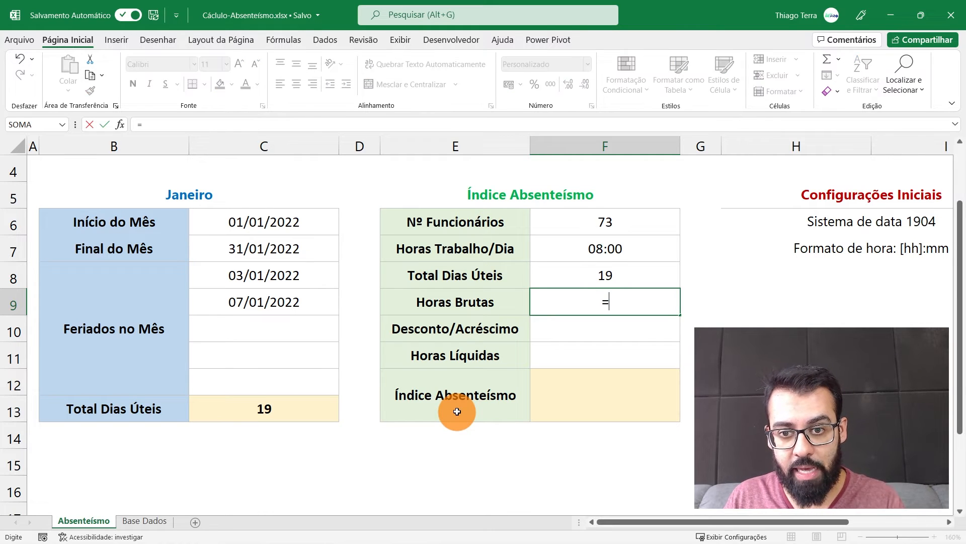
{"action": "left_click", "coordinate": [651, 225]}
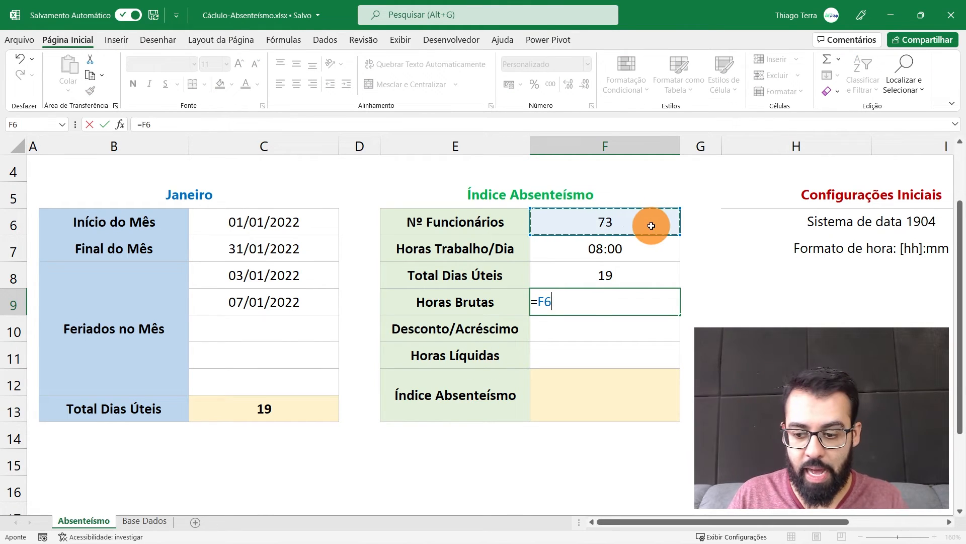
{"action": "type", "text": "*"}
{"action": "left_click", "coordinate": [645, 248]}
{"action": "type", "text": "*"}
{"action": "left_click", "coordinate": [645, 271]}
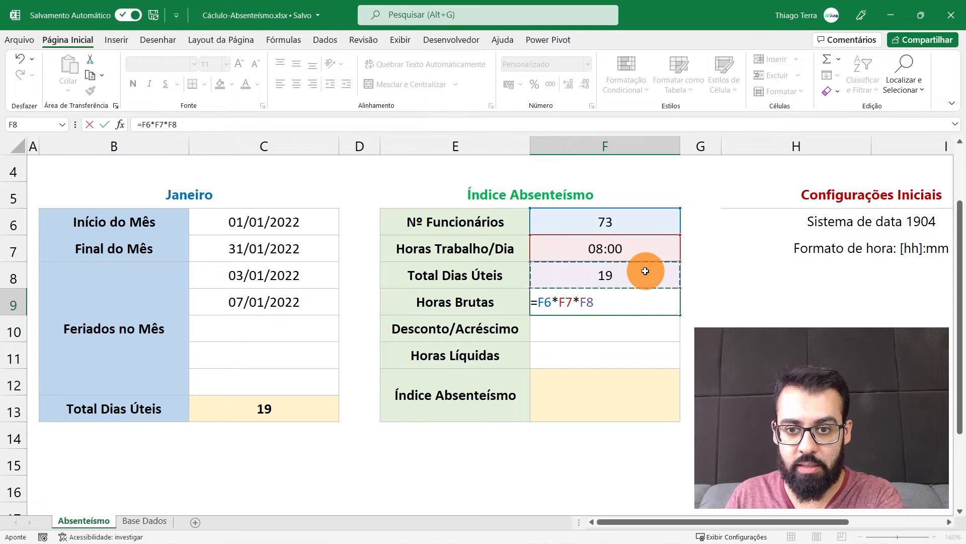
{"action": "key", "text": "Return"}
{"action": "left_click", "coordinate": [653, 302]}
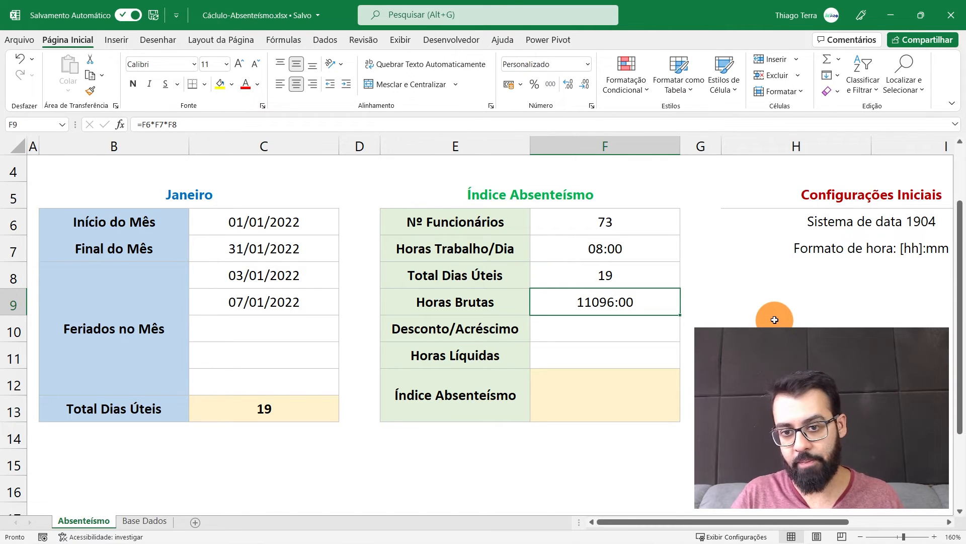
Link Desconto/Acréscimo in F10 to the Total no Mês cell of the Base Dados sheet with ='Base Dados'!I5.
{"action": "left_click", "coordinate": [666, 320]}
{"action": "type", "text": "="}
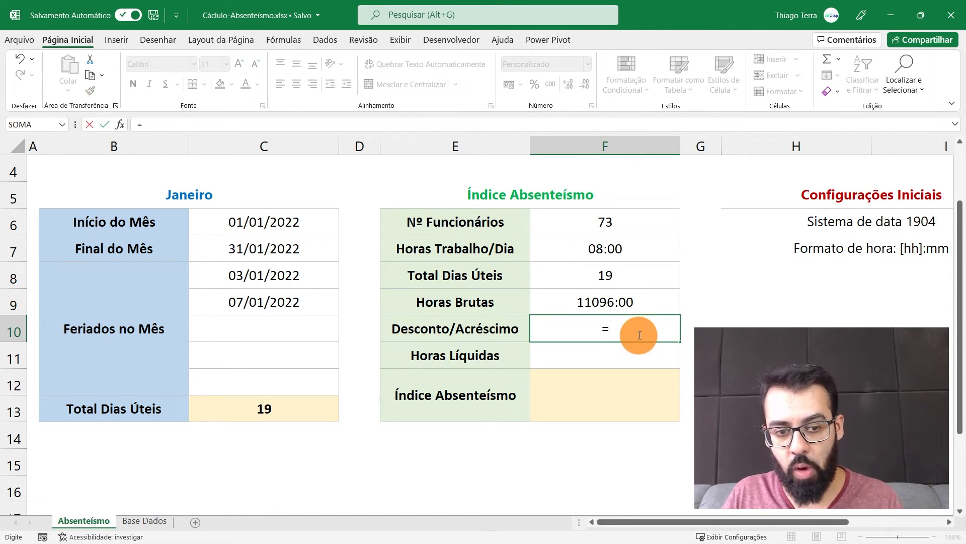
{"action": "left_click", "coordinate": [144, 522]}
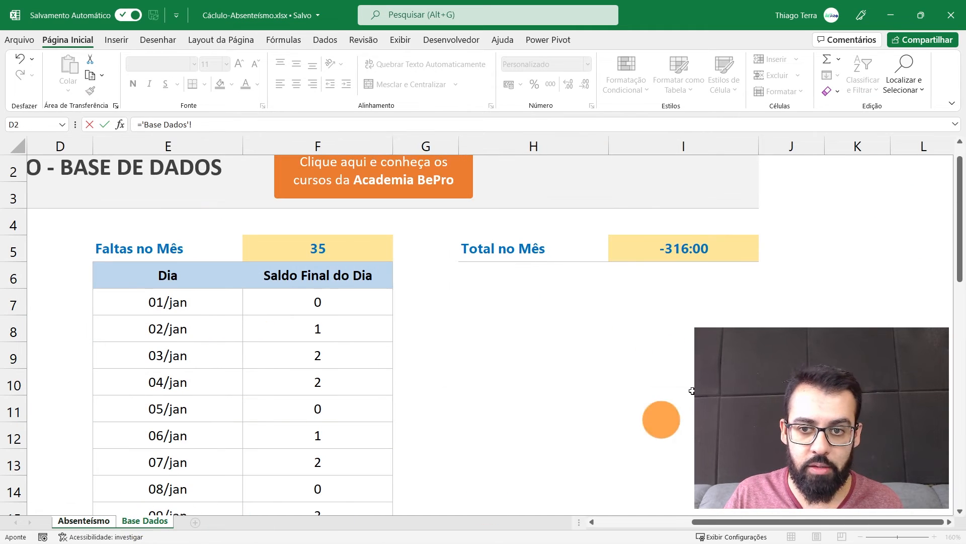
{"action": "left_click", "coordinate": [685, 250]}
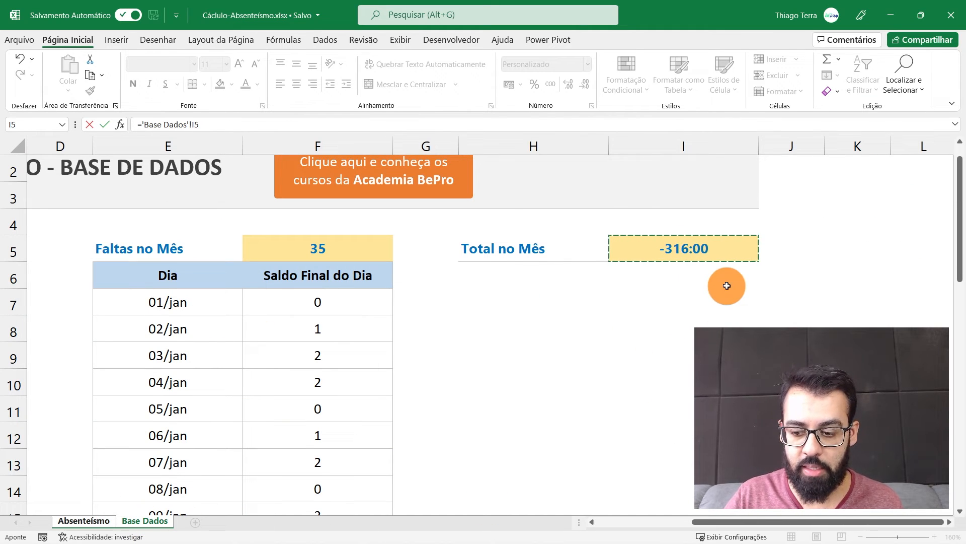
{"action": "key", "text": "Return"}
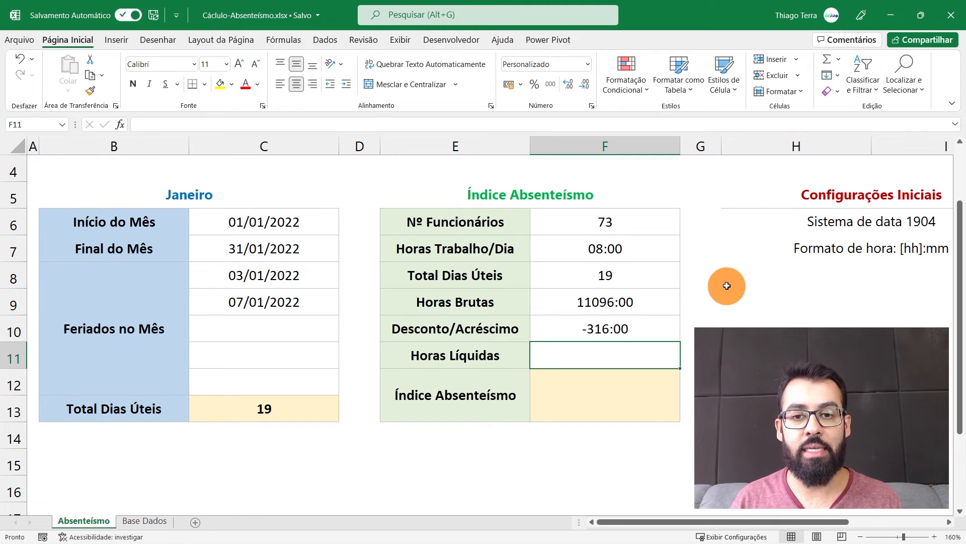
Calculate Horas Líquidas in F11 by adding Desconto/Acréscimo to Horas Brutas with =F9+F10.
{"action": "type", "text": "="}
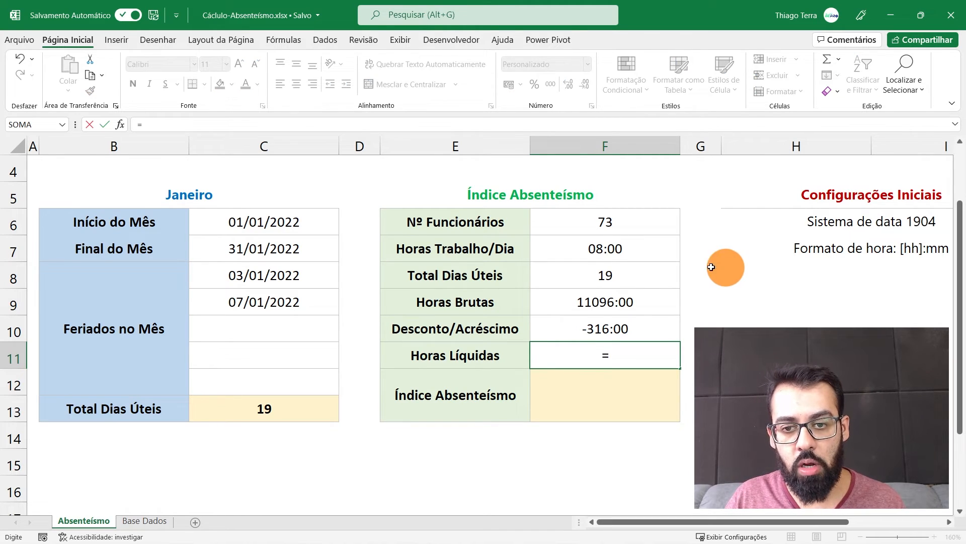
{"action": "left_click", "coordinate": [645, 302]}
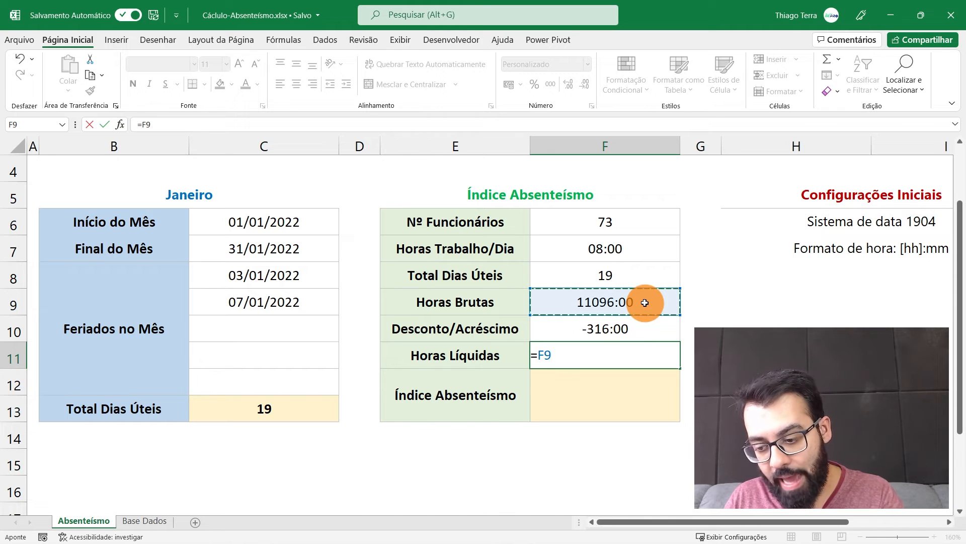
{"action": "type", "text": "+"}
{"action": "left_click", "coordinate": [631, 324]}
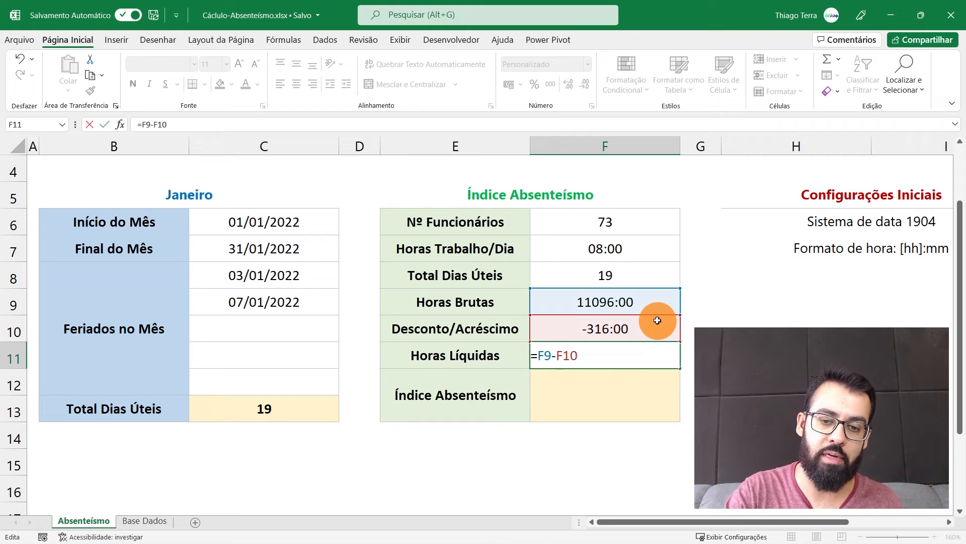
{"action": "key", "text": "Left"}
{"action": "key", "text": "Left"}
{"action": "key", "text": "Left"}
{"action": "key", "text": "BackSpace"}
{"action": "type", "text": "+"}
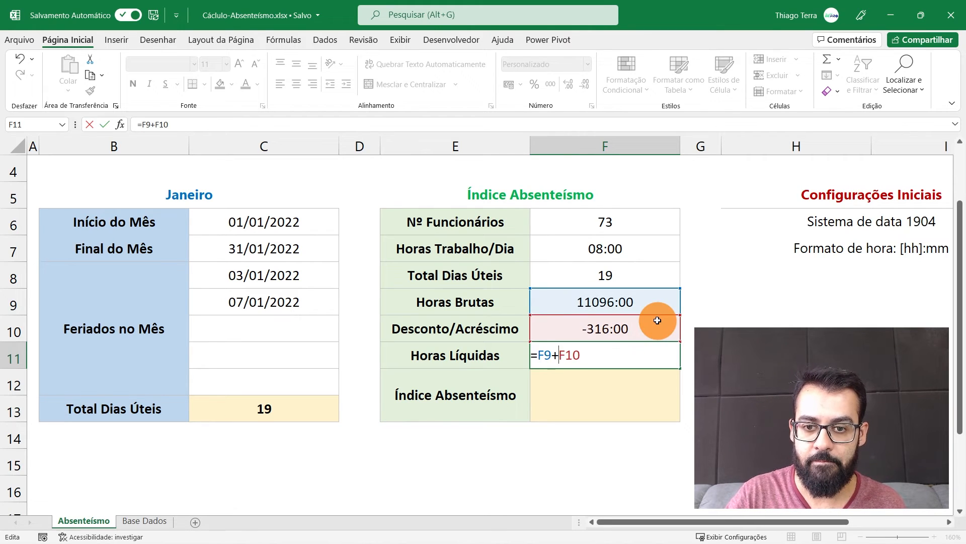
{"action": "key", "text": "Return"}
Review the Desconto/Acréscimo hours, their source total in Base Dados, and the Horas Brutas and Horas Líquidas cells.
{"action": "left_click", "coordinate": [658, 325]}
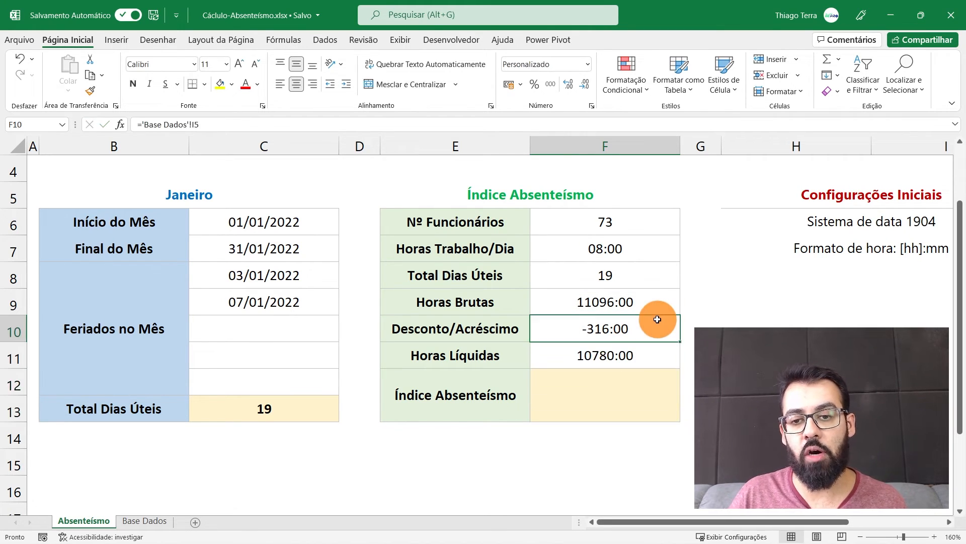
{"action": "left_click_drag", "start_coordinate": [427, 329], "coordinate": [621, 330]}
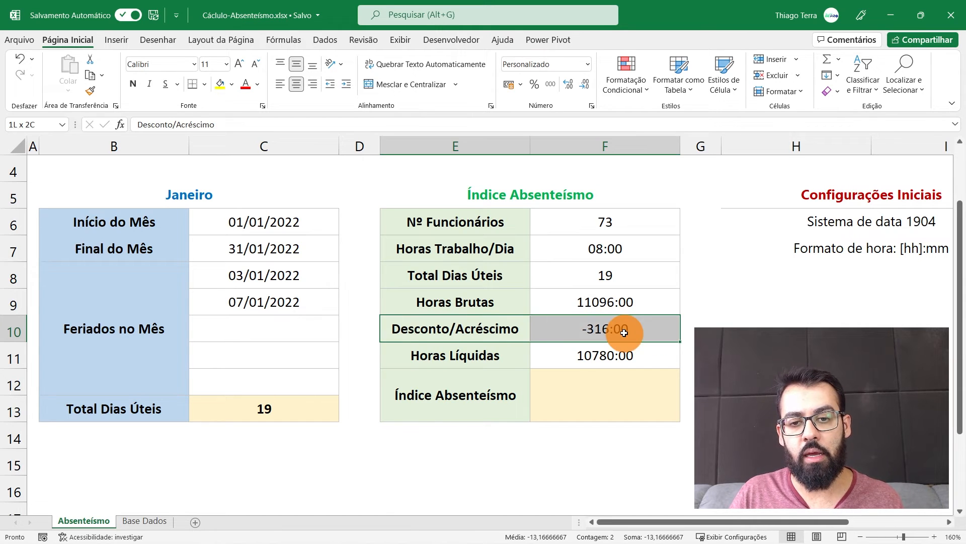
{"action": "left_click", "coordinate": [140, 521]}
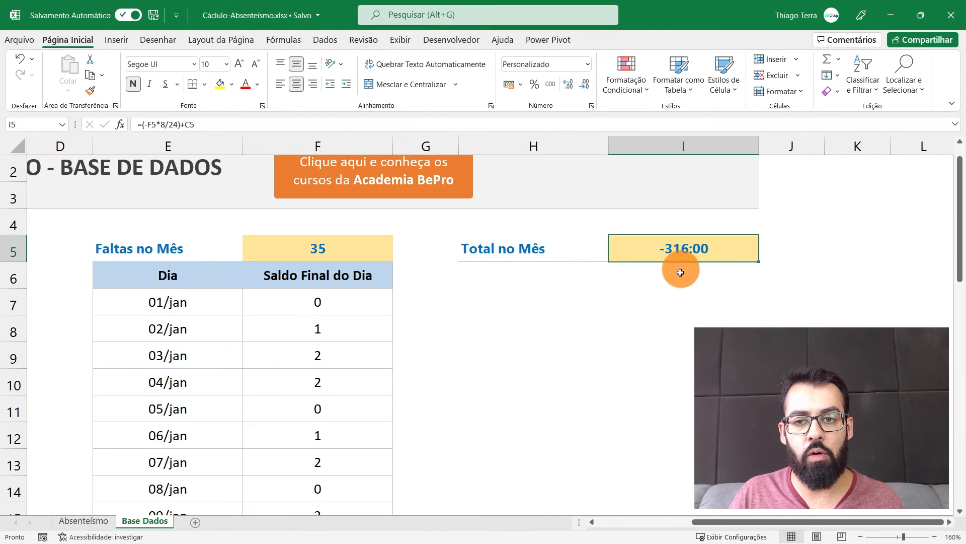
{"action": "left_click", "coordinate": [669, 302]}
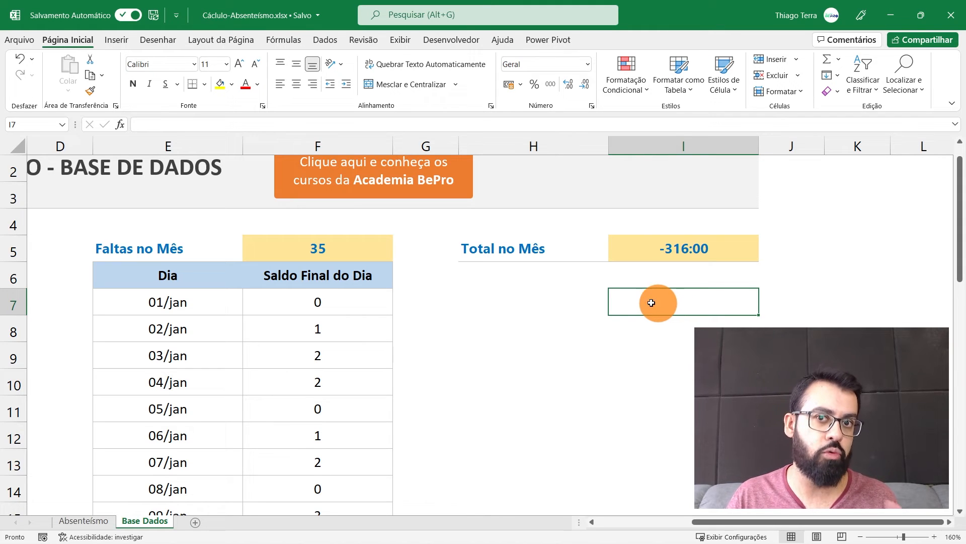
{"action": "left_click", "coordinate": [86, 521]}
{"action": "left_click", "coordinate": [571, 408]}
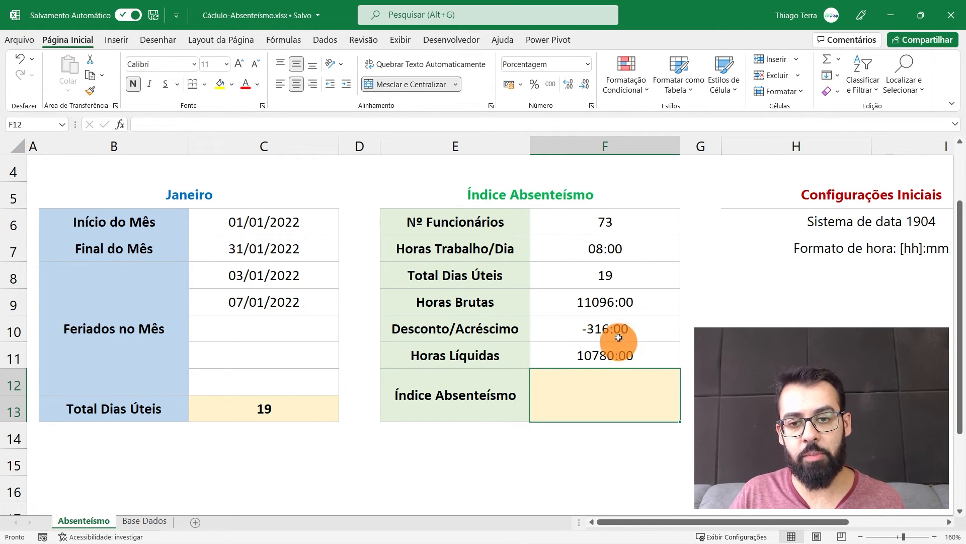
{"action": "left_click", "coordinate": [547, 302]}
{"action": "left_click", "coordinate": [565, 371]}
{"action": "key", "text": "Up"}
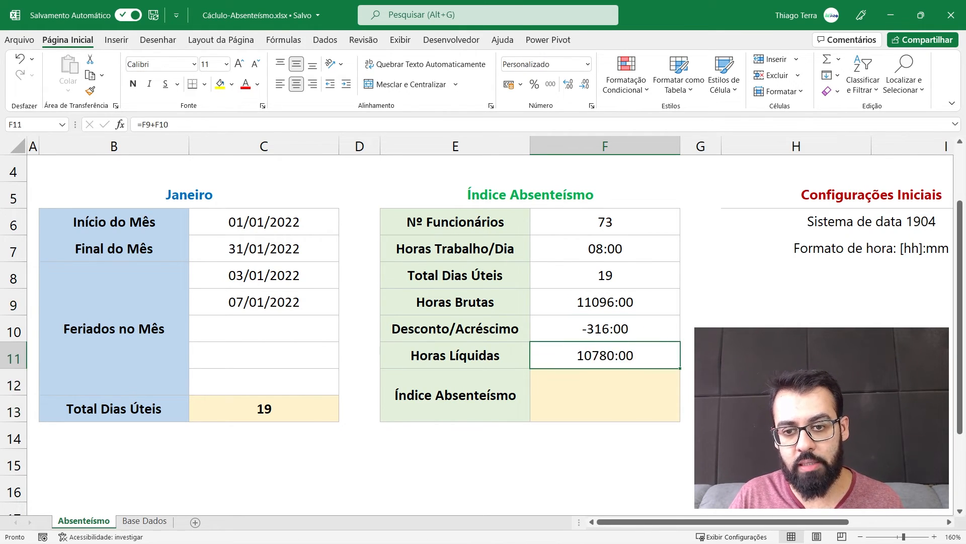
{"action": "left_click", "coordinate": [654, 385]}
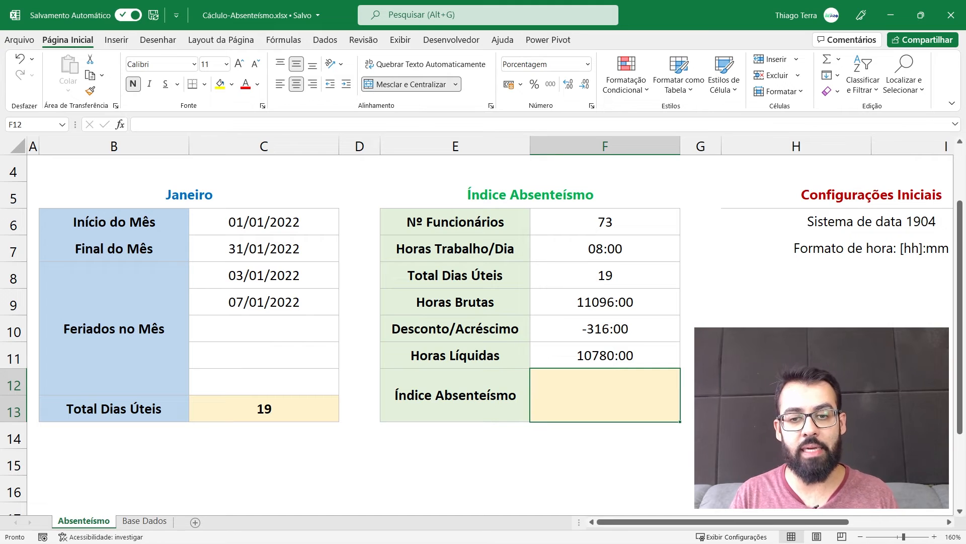
{"action": "left_click", "coordinate": [662, 332]}
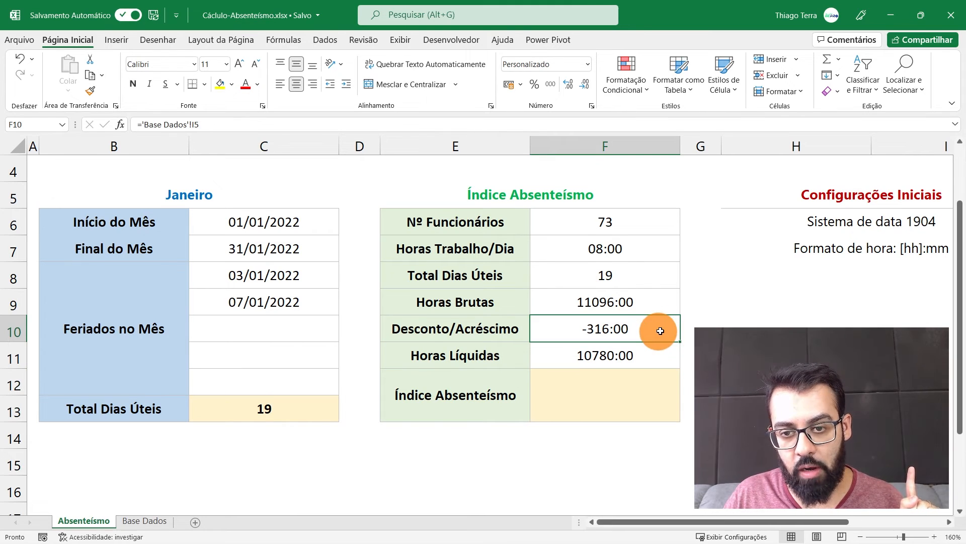
{"action": "left_click", "coordinate": [663, 297]}
Try reversing the sign of Desconto/Acréscimo in the Índice Absenteísmo cell F12 by multiplying it by -1, as =F10*-1.
{"action": "left_click", "coordinate": [565, 382]}
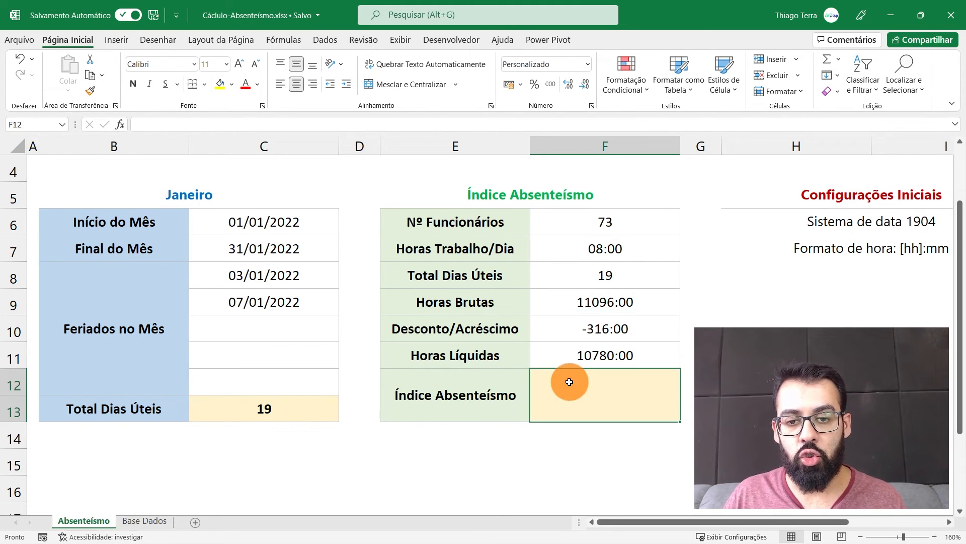
{"action": "type", "text": "="}
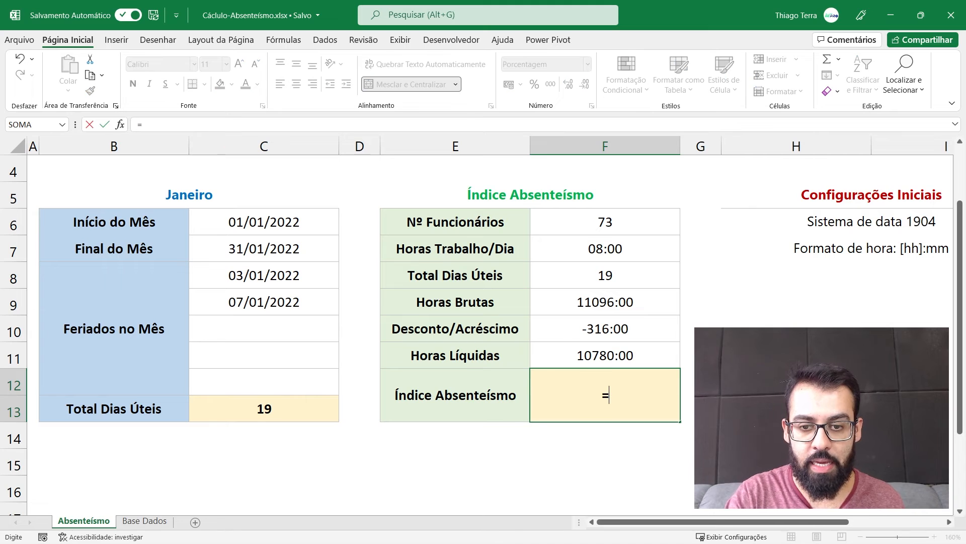
{"action": "left_click", "coordinate": [629, 328]}
{"action": "type", "text": "*-1"}
{"action": "key", "text": "BackSpace"}
{"action": "key", "text": "BackSpace"}
{"action": "key", "text": "BackSpace"}
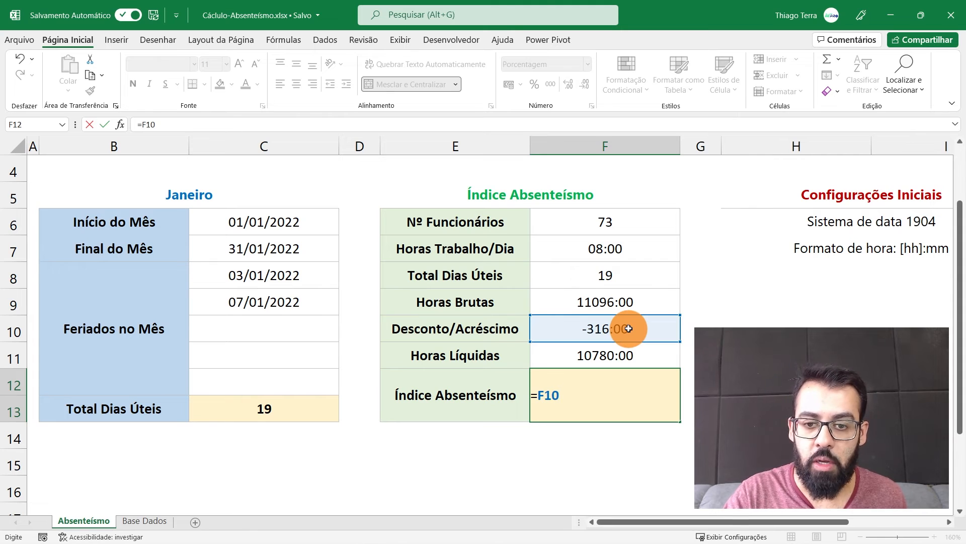
Try a leading minus sign before the reference in the Índice Absenteísmo formula, making it =-F10.
{"action": "key", "text": "Left"}
{"action": "key", "text": "Left"}
{"action": "key", "text": "Right"}
{"action": "key", "text": "Right"}
{"action": "key", "text": "F2"}
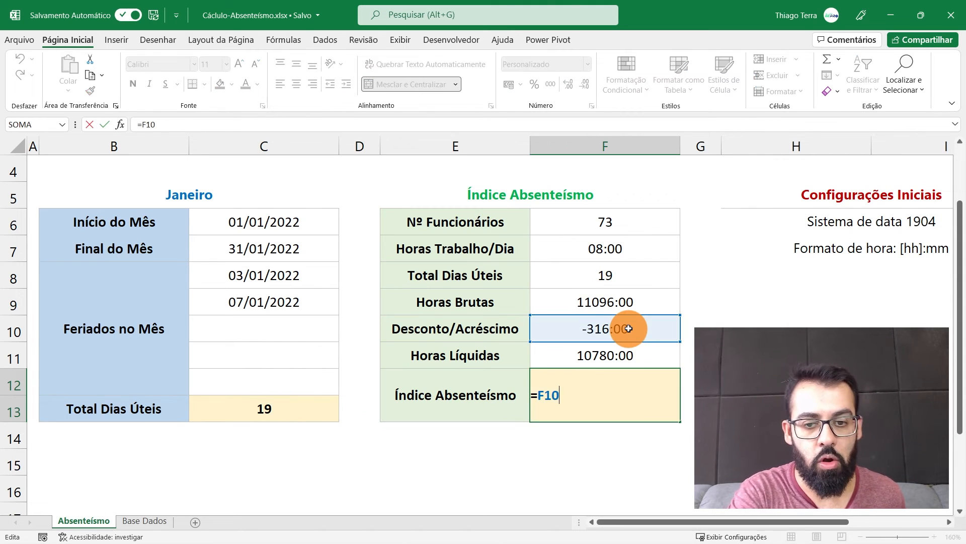
{"action": "key", "text": "Left"}
{"action": "key", "text": "Left"}
{"action": "key", "text": "Left"}
{"action": "type", "text": "-"}
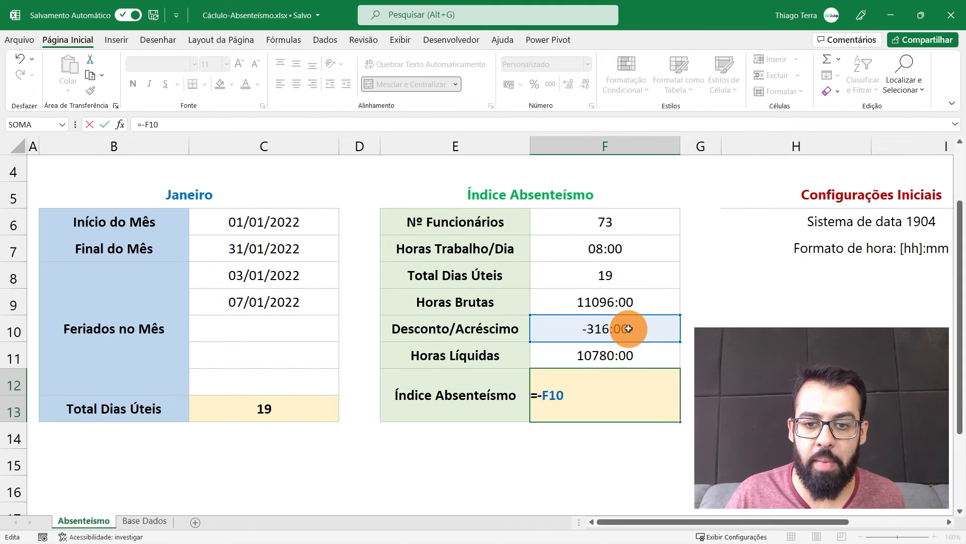
Replace the Índice Absenteísmo formula in F12 with the absolute value of Desconto/Acréscimo, =ABS(F10).
{"action": "left_click_drag", "start_coordinate": [543, 395], "coordinate": [566, 394]}
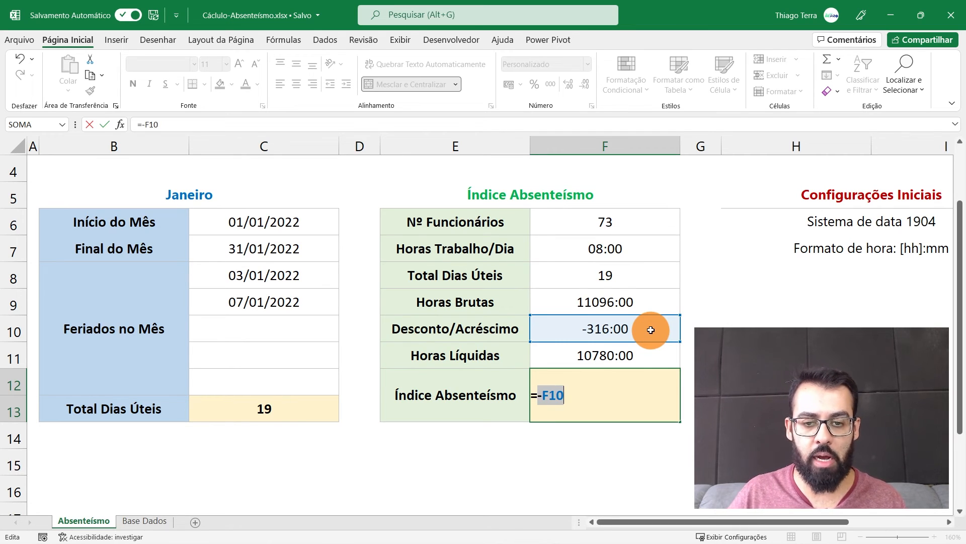
{"action": "key", "text": "BackSpace"}
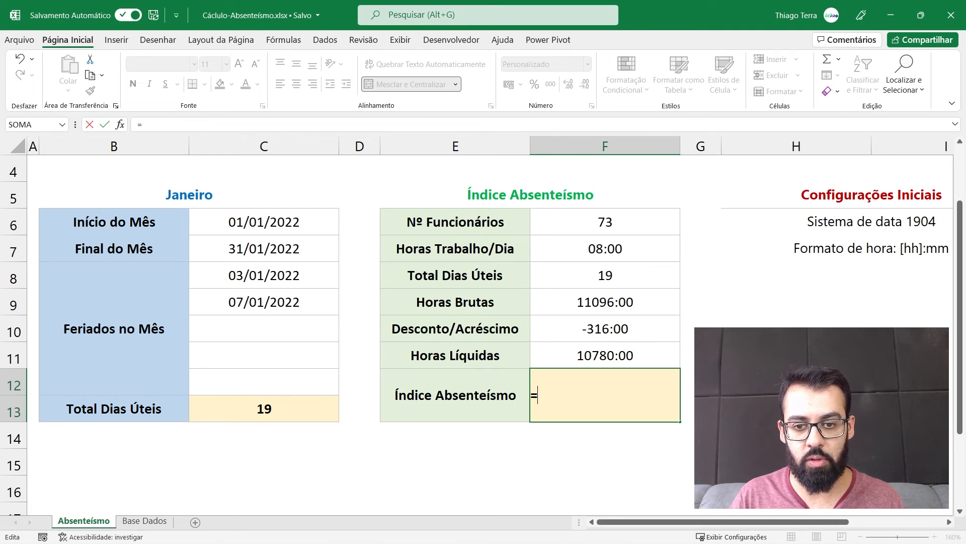
{"action": "type", "text": "abs"}
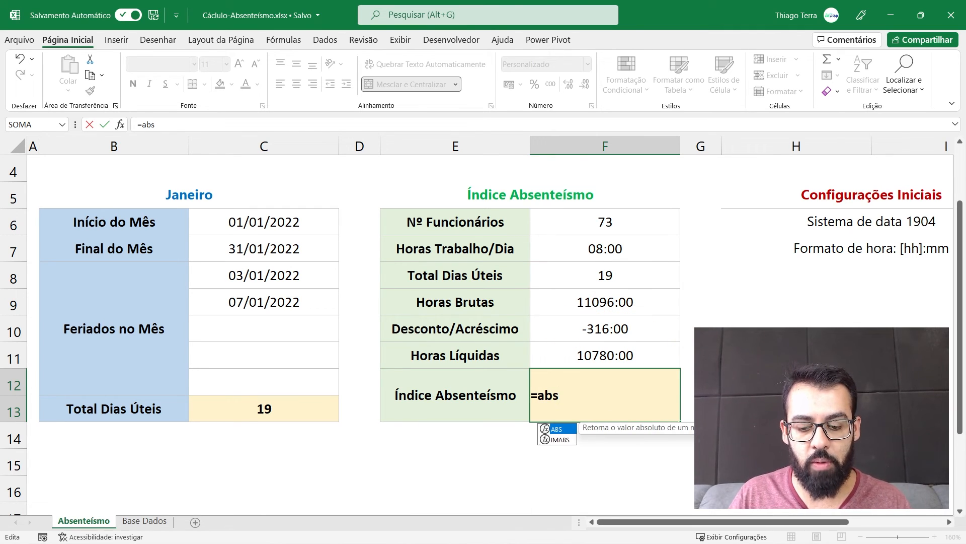
{"action": "type", "text": "("}
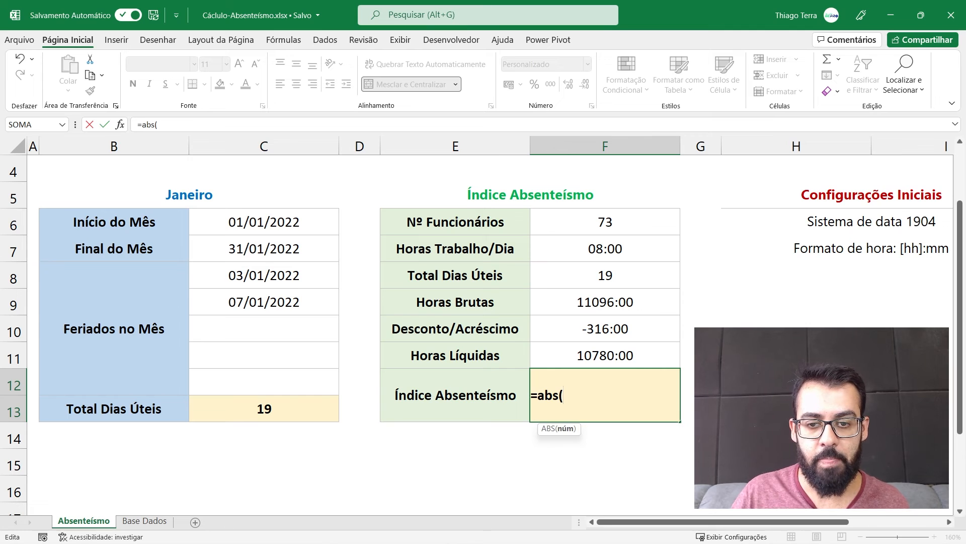
{"action": "left_click", "coordinate": [659, 322]}
{"action": "type", "text": ")"}
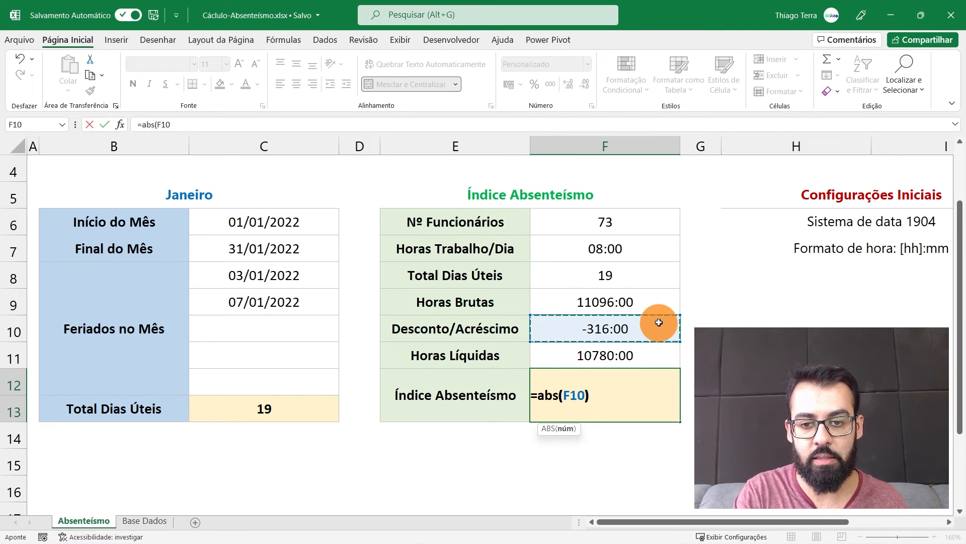
{"action": "key", "text": "Return"}
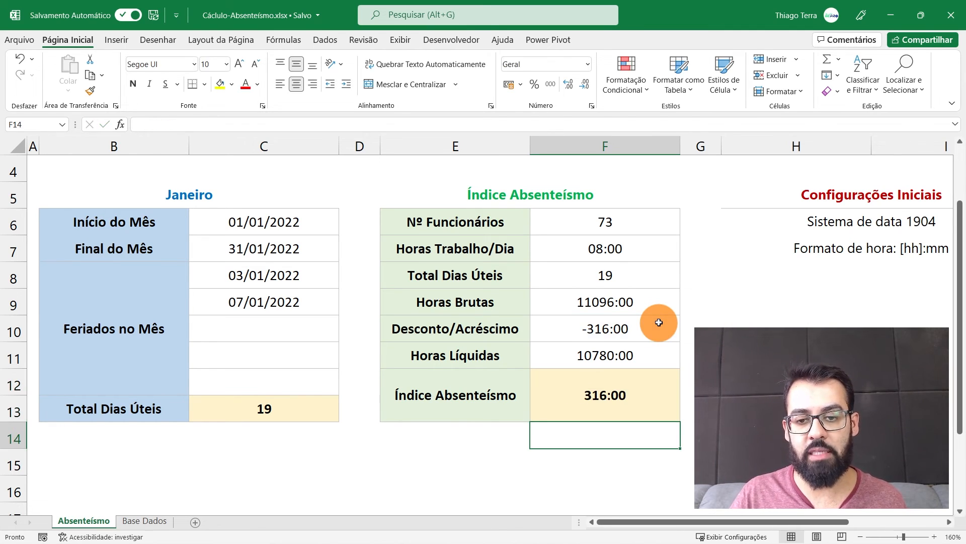
Divide the absolute discount hours in the Índice Absenteísmo cell by Horas Brutas, making the formula =ABS(F10)/F9.
{"action": "left_click", "coordinate": [644, 377]}
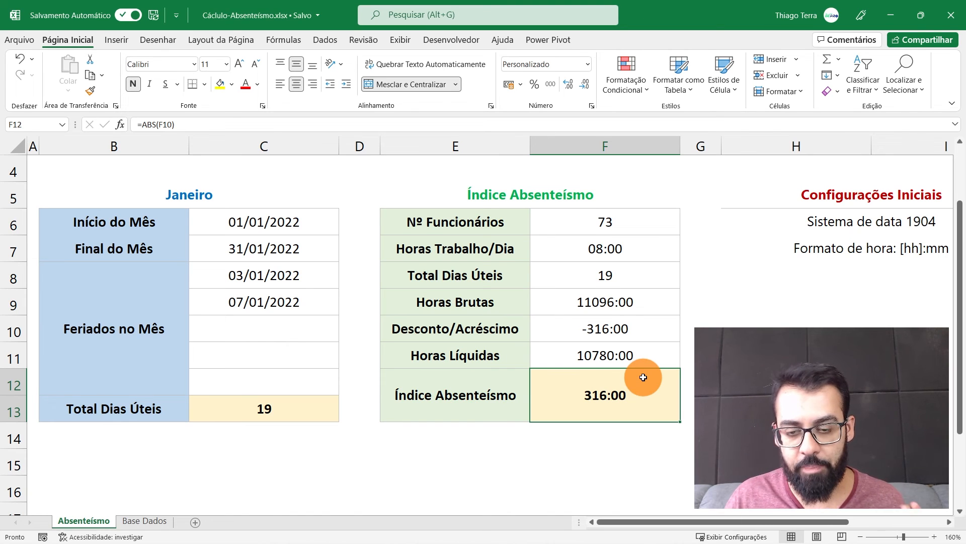
{"action": "double_click", "coordinate": [646, 386]}
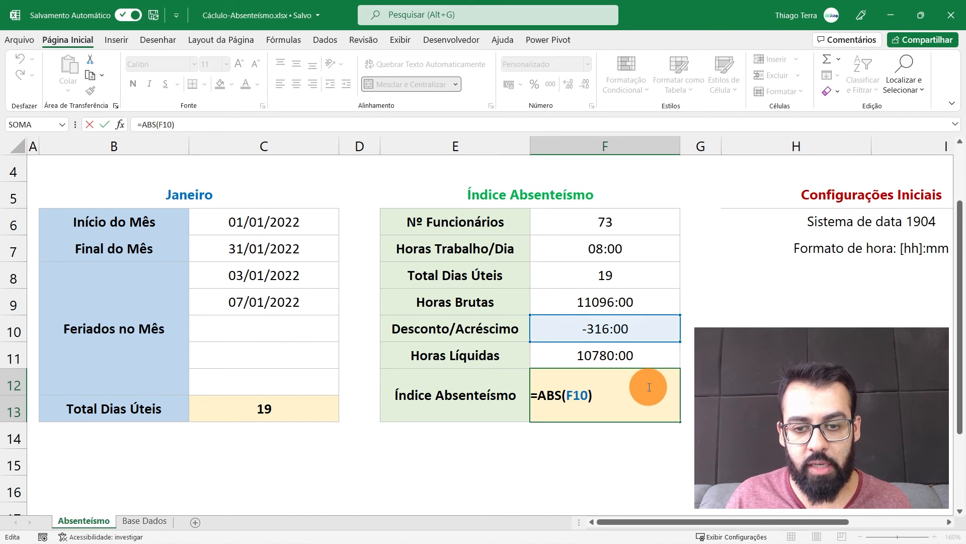
{"action": "type", "text": "/"}
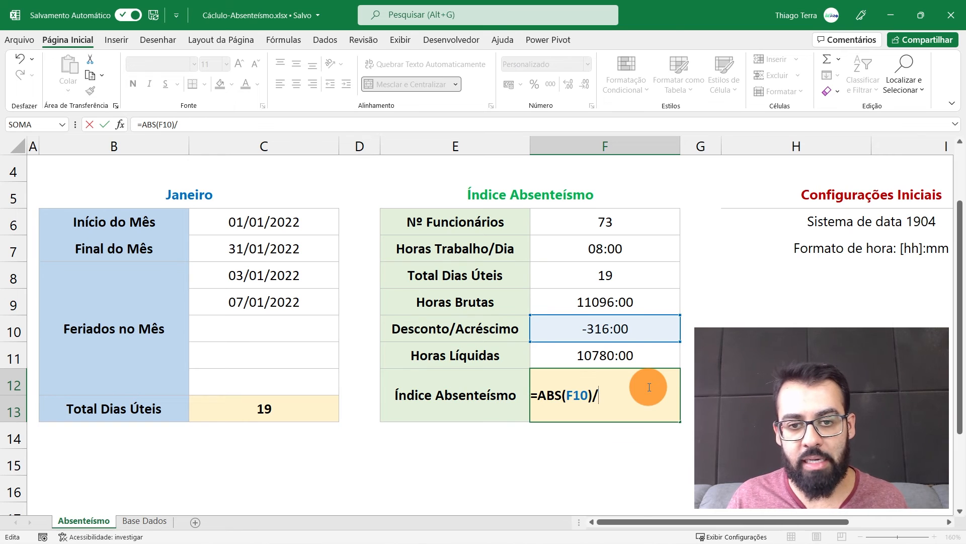
{"action": "left_click", "coordinate": [645, 302]}
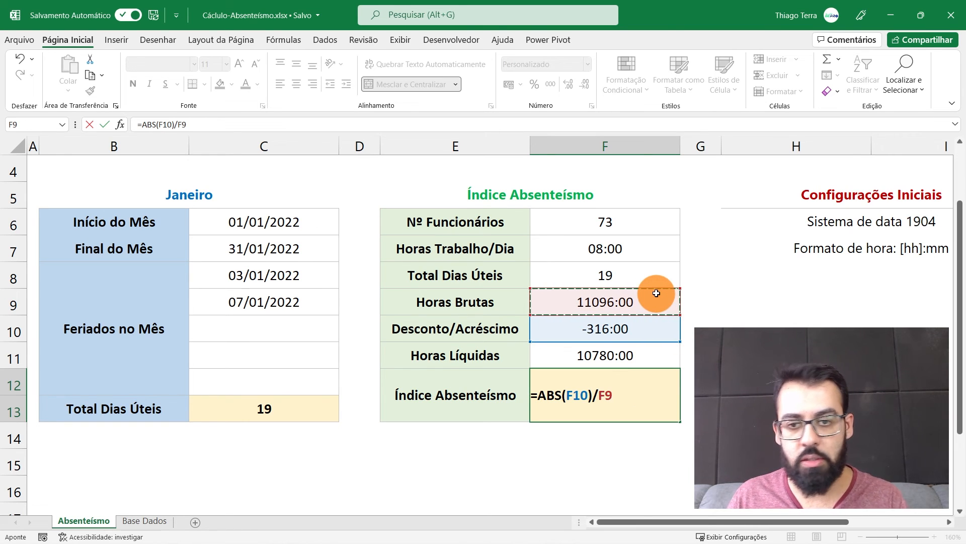
{"action": "key", "text": "Return"}
Format the Índice Absenteísmo result in F12 as a percentage with two decimal places.
{"action": "left_click", "coordinate": [656, 382]}
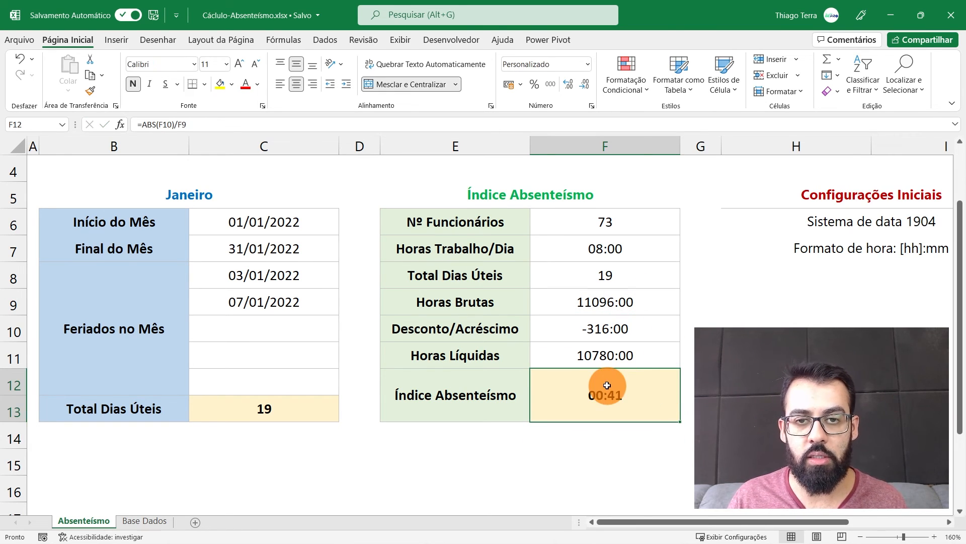
{"action": "left_click", "coordinate": [532, 85]}
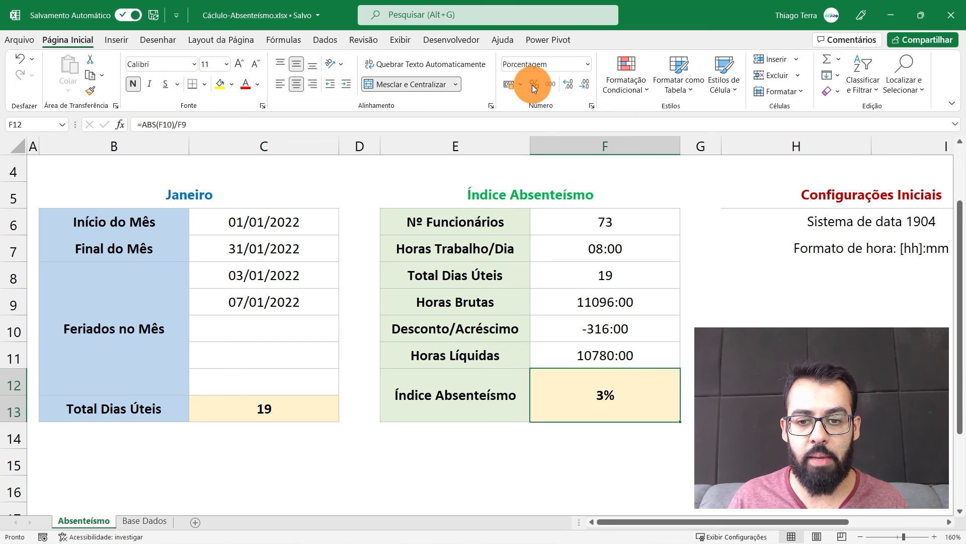
{"action": "left_click", "coordinate": [568, 86]}
{"action": "left_click", "coordinate": [569, 86]}
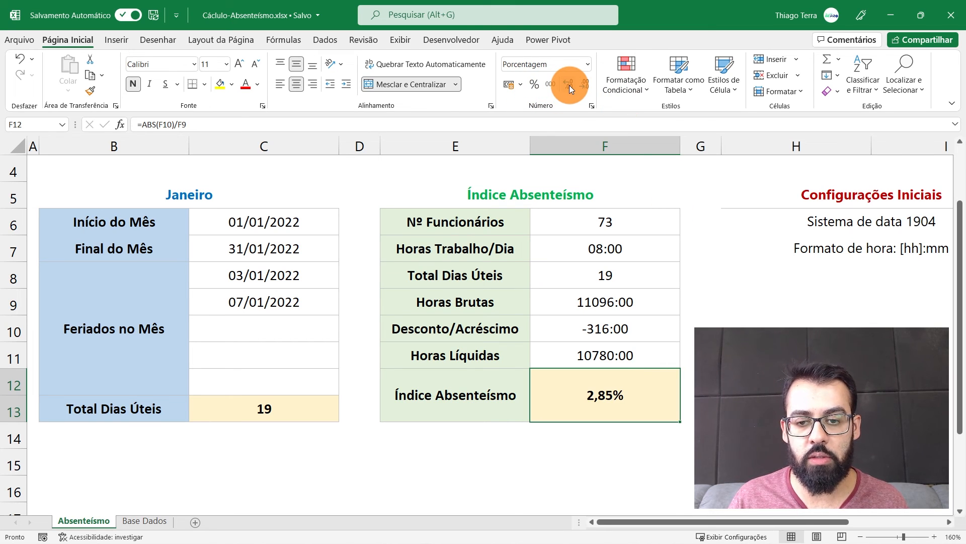
{"action": "left_click", "coordinate": [569, 85]}
{"action": "left_click", "coordinate": [585, 84]}
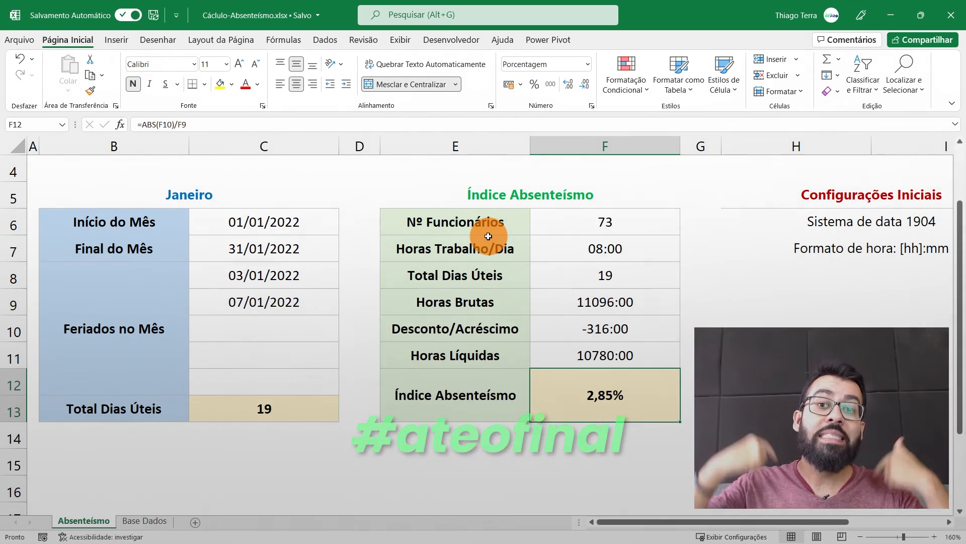
{"action": "scroll", "coordinate": [613, 282], "scroll_direction": "up", "scroll_amount": 1}
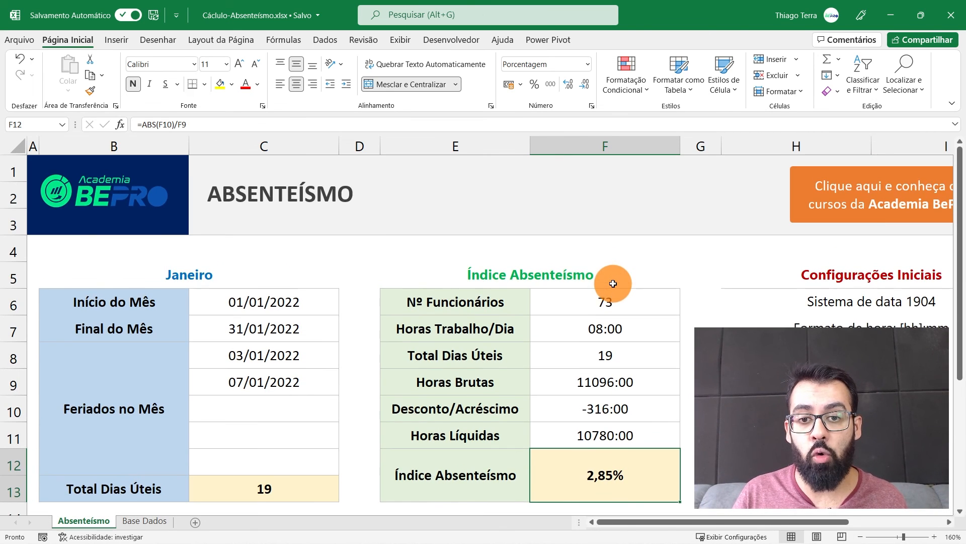